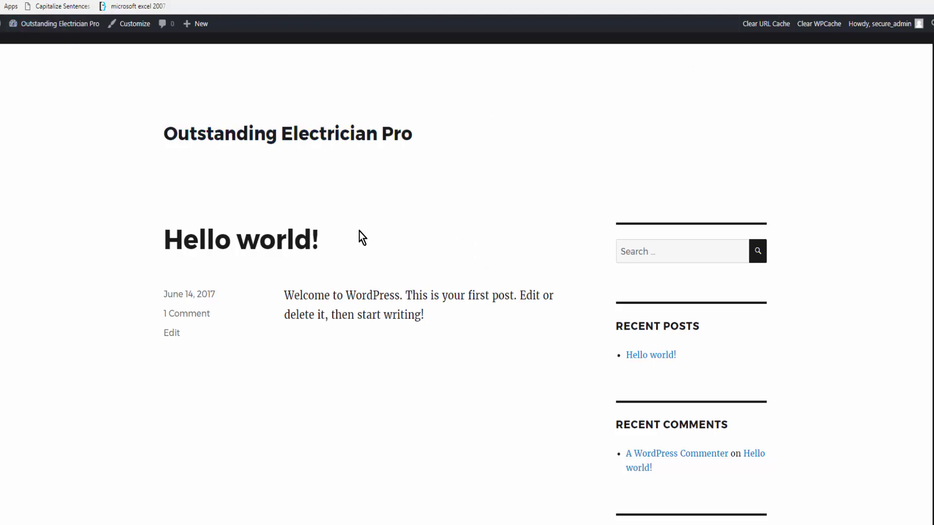
Step: Browse the sample electrician site, including its Residential page
scroll(369, 266, down, 9)
scroll(365, 265, up, 10)
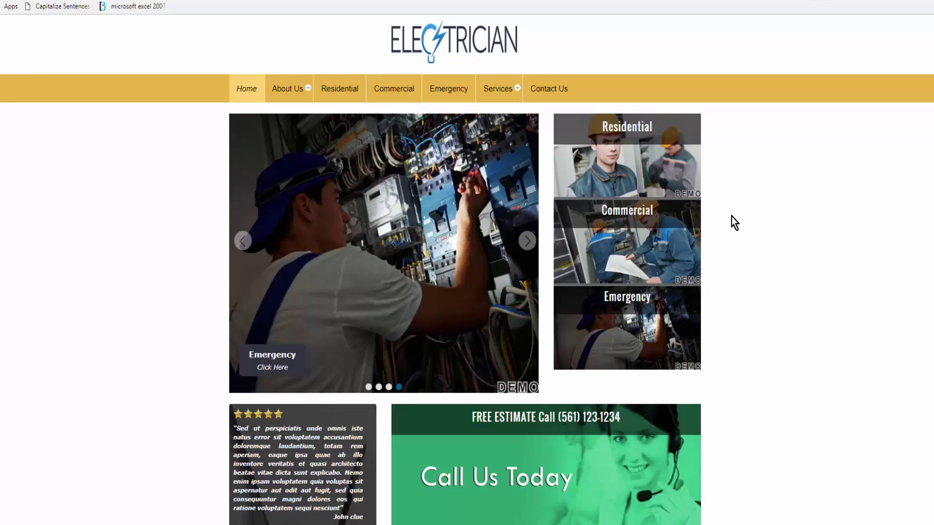
scroll(749, 243, down, 3)
scroll(385, 161, up, 3)
mouse_move(288, 92)
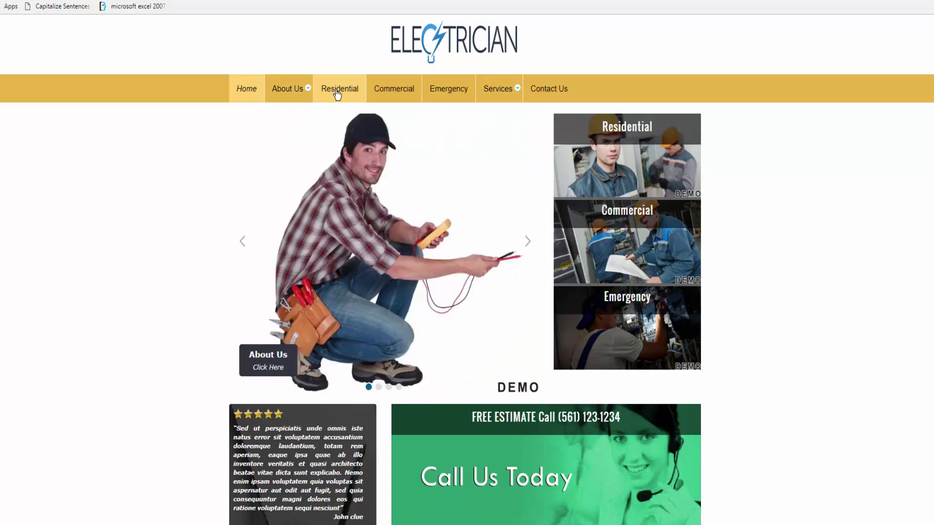
click(336, 92)
scroll(627, 188, down, 8)
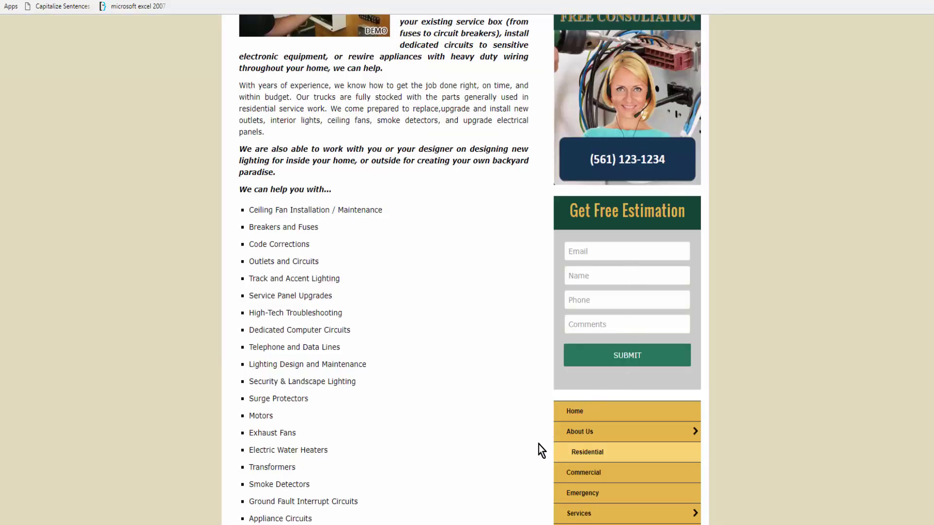
scroll(496, 423, down, 2)
scroll(451, 160, down, 9)
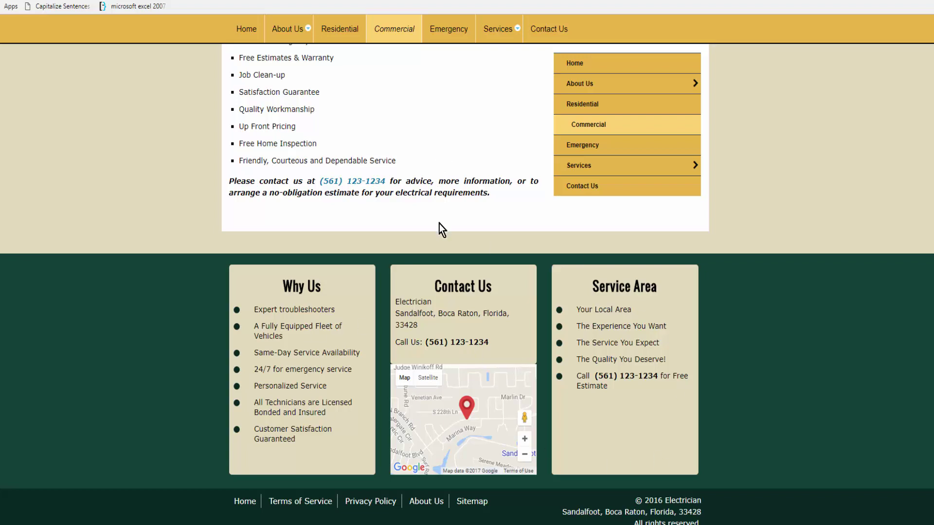
scroll(409, 206, up, 12)
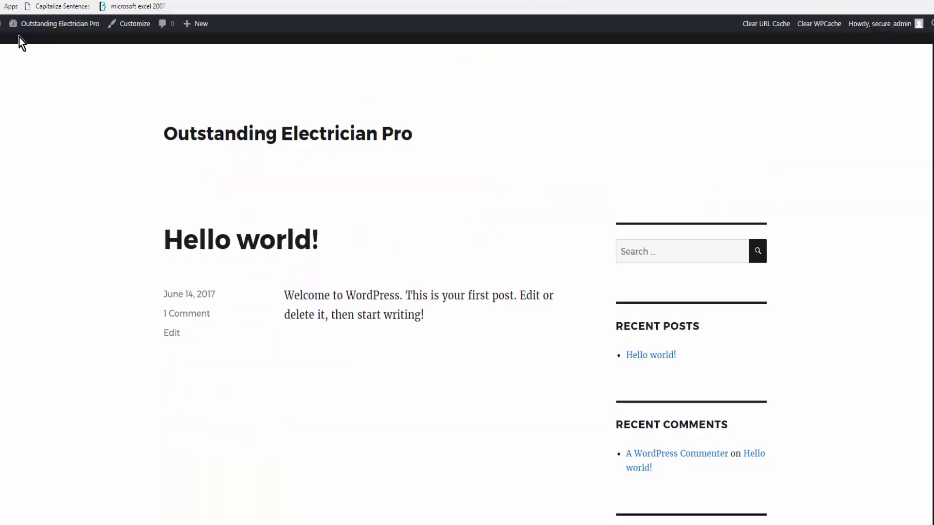
Step: Upload theme-jack-installer-plugin.zip as a new plugin, install it and activate it
click(18, 34)
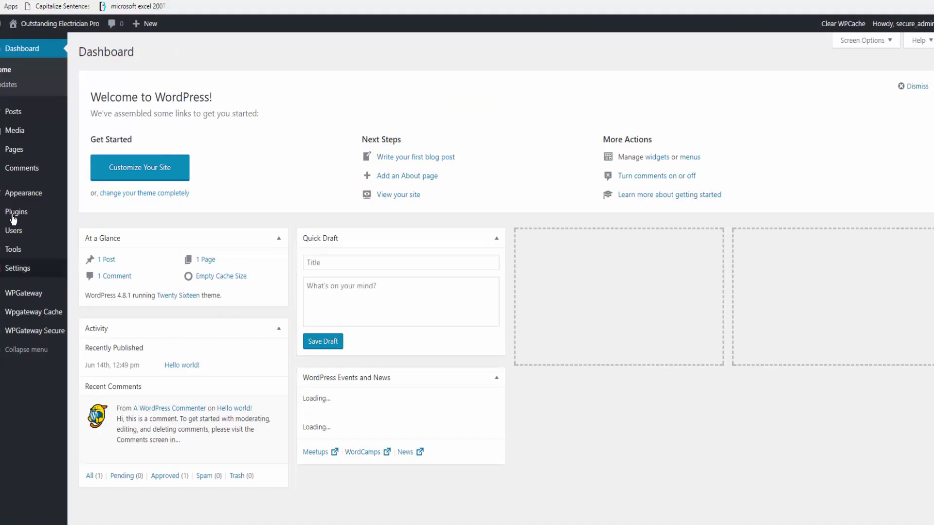
mouse_move(16, 213)
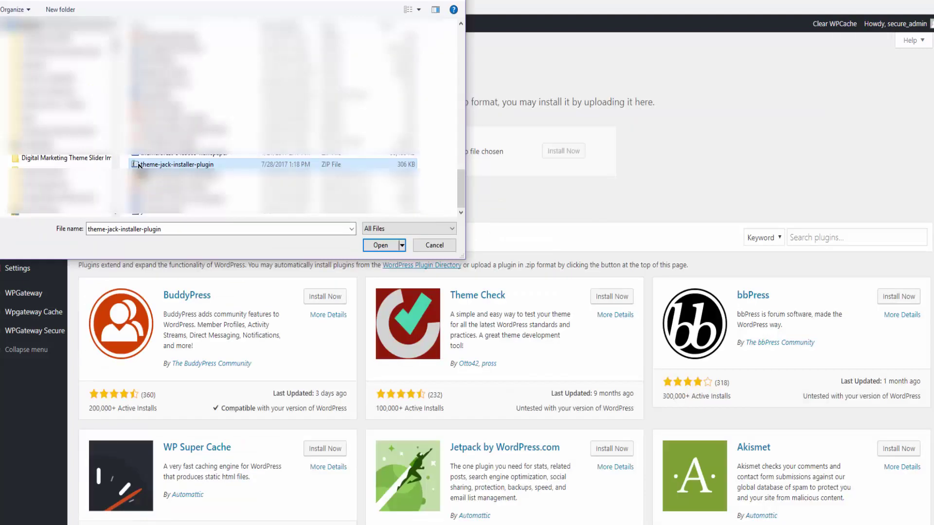
click(440, 183)
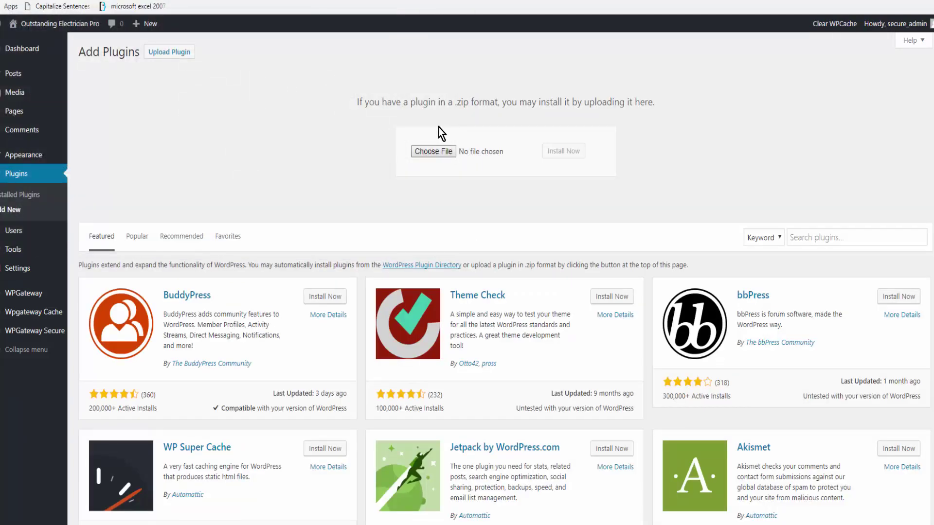
click(571, 153)
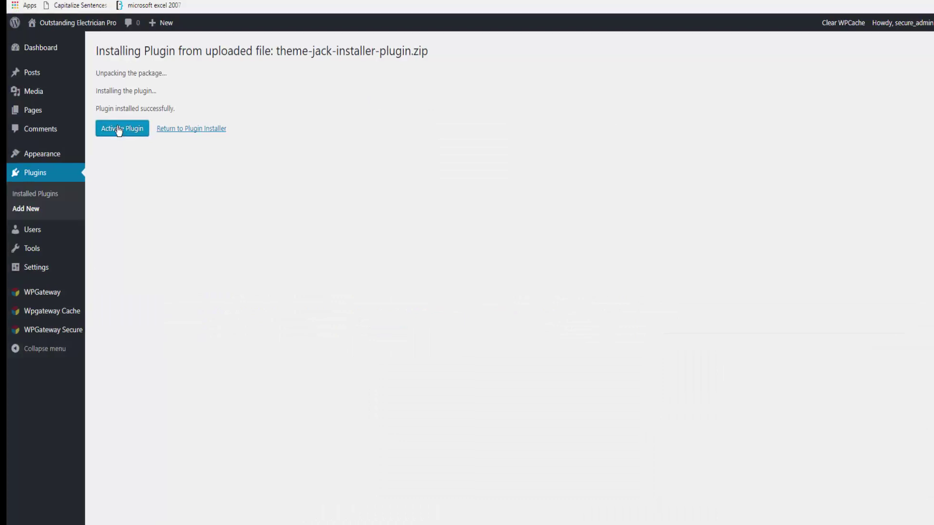
click(104, 130)
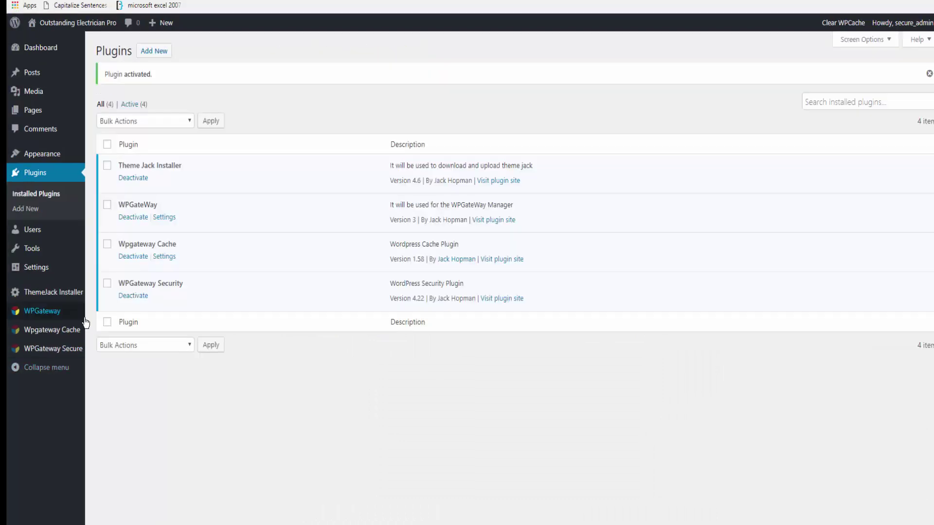
Step: Install the Theme Jack theme with the Drag & Drop theme type
click(58, 297)
click(255, 96)
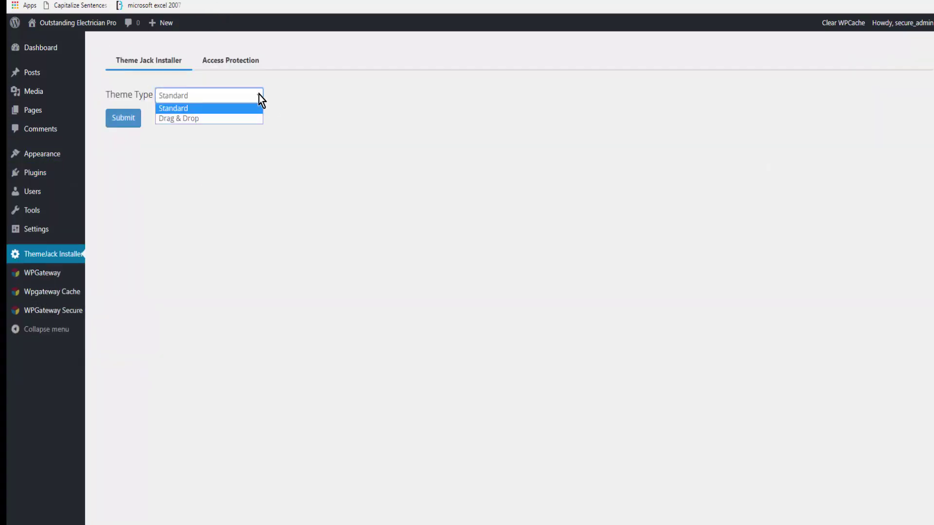
click(197, 121)
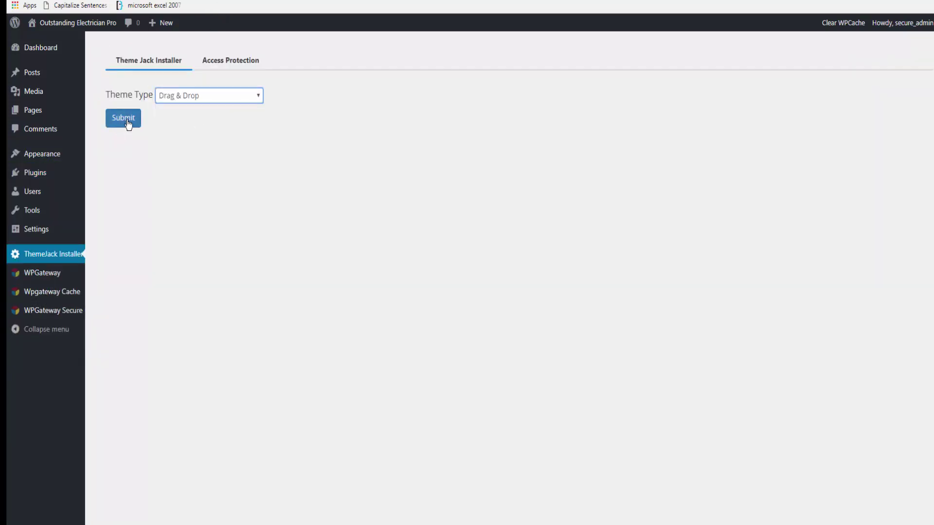
click(125, 125)
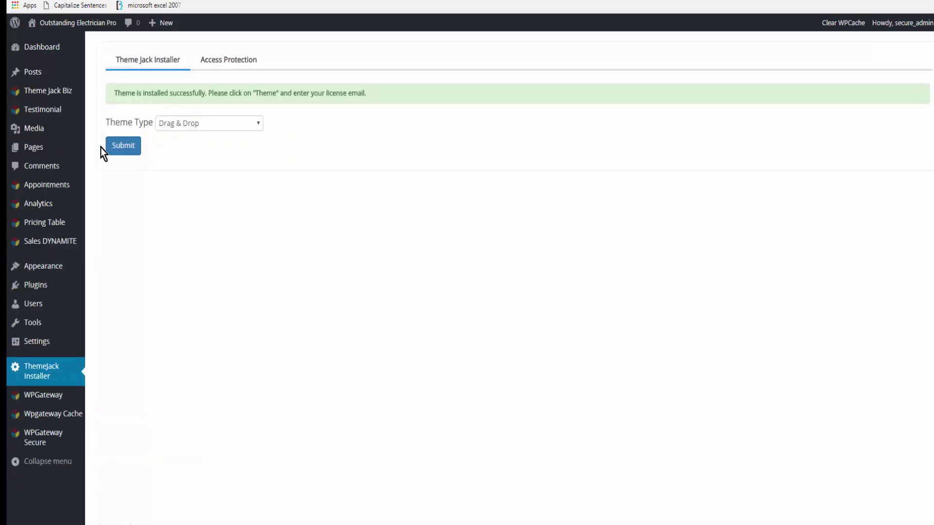
Step: Paste the customer e-mail into the Theme Jack Biz License field and verify it
mouse_move(58, 97)
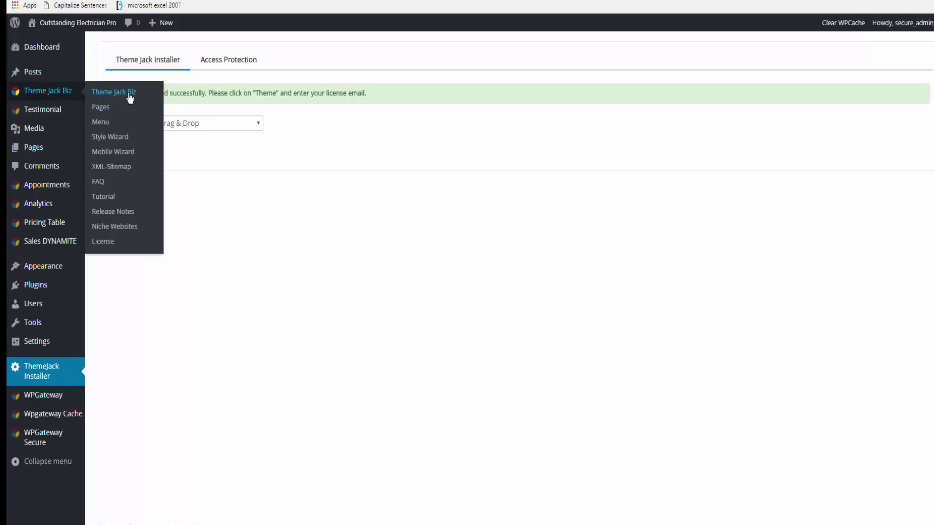
click(104, 242)
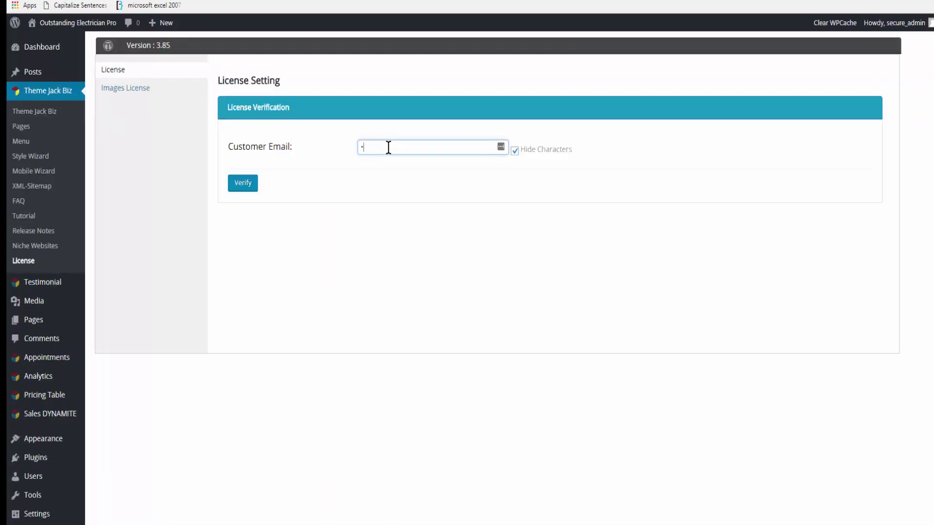
key(ctrl+v)
click(249, 183)
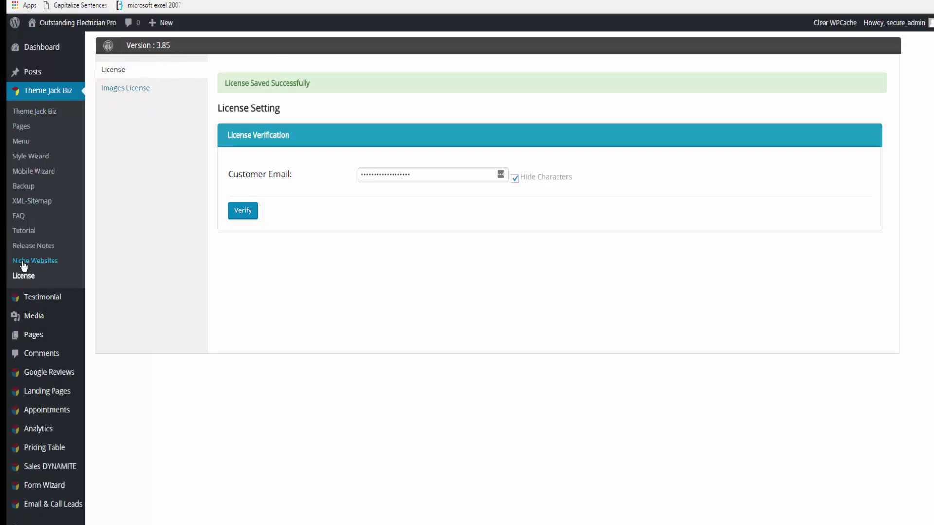
Step: Find the Electrician - Stock niche and import it, replacing existing pages and content
click(23, 263)
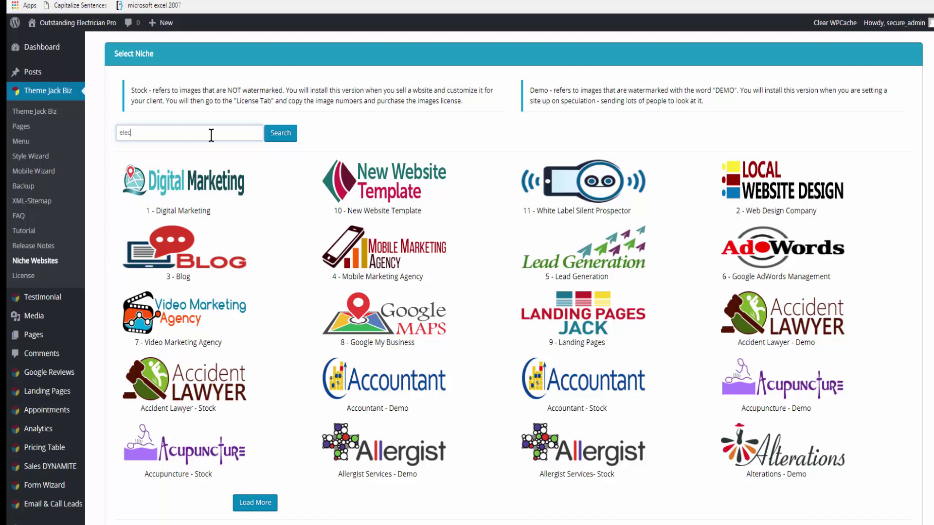
click(281, 133)
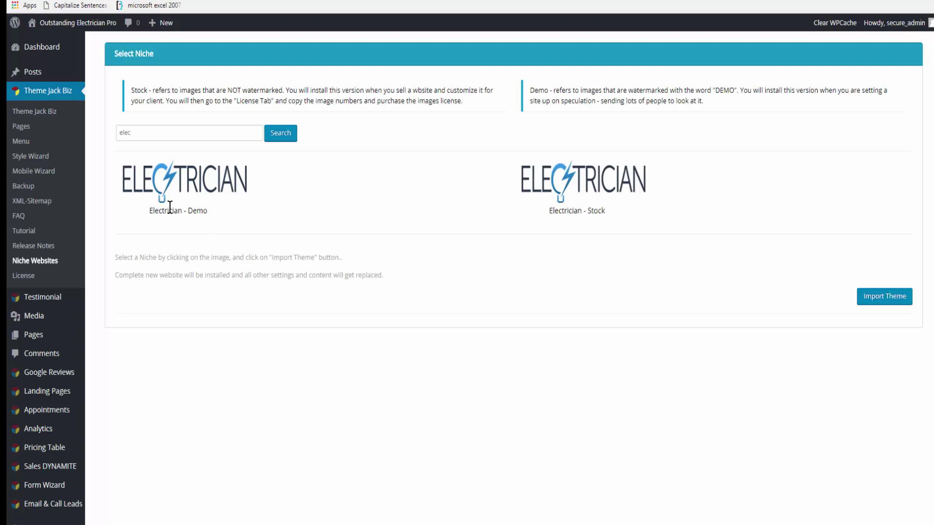
click(583, 192)
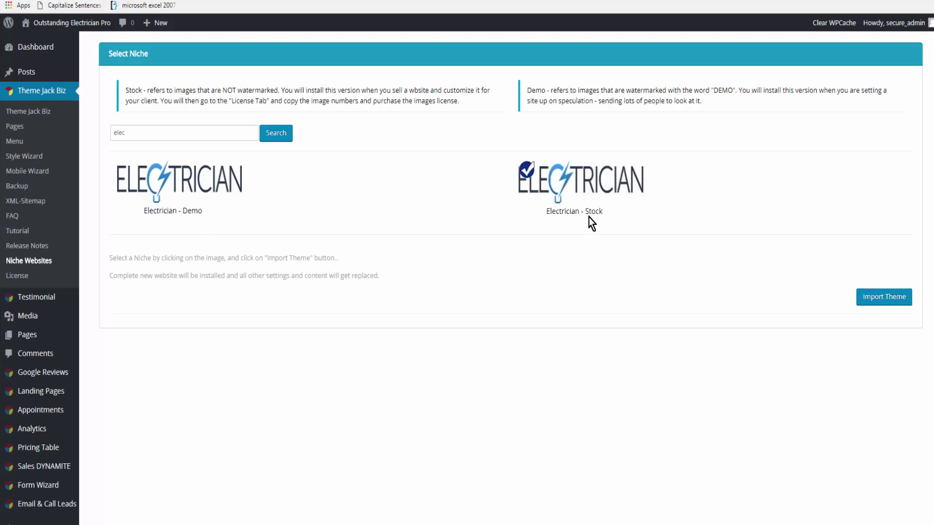
click(886, 298)
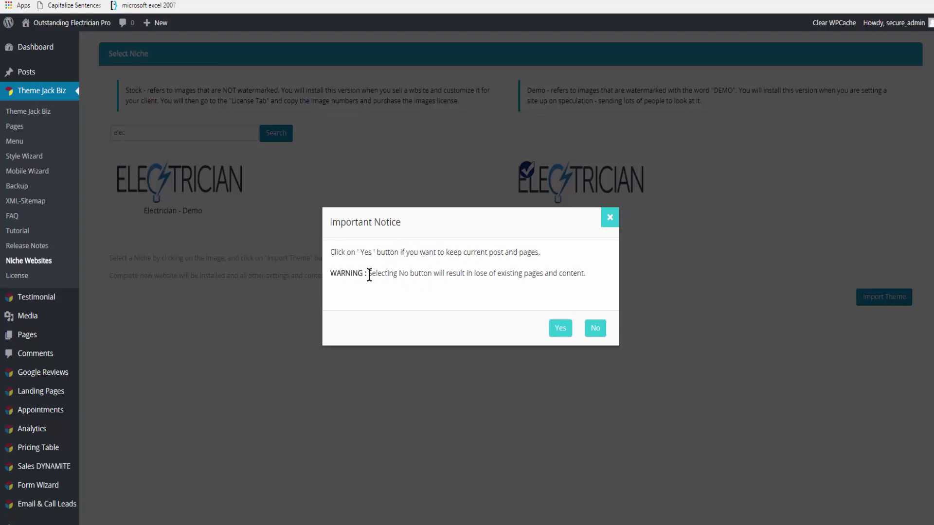
click(598, 331)
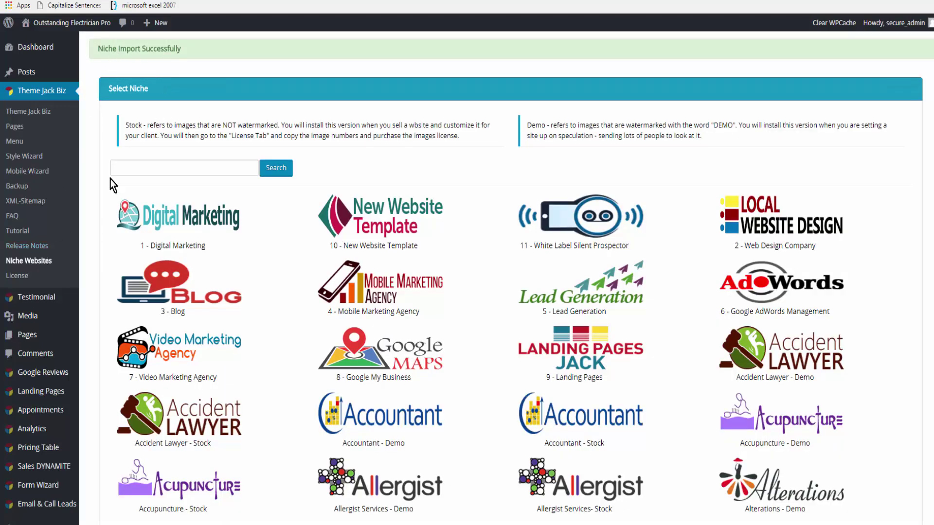
Step: Open the live site in a new tab, then show the Theme Jack Biz General Setting page
right_click(60, 27)
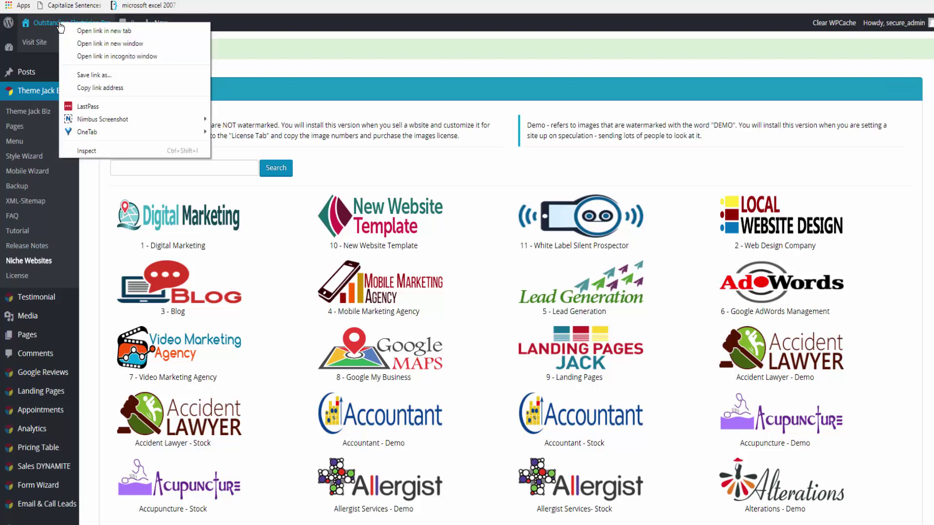
click(92, 39)
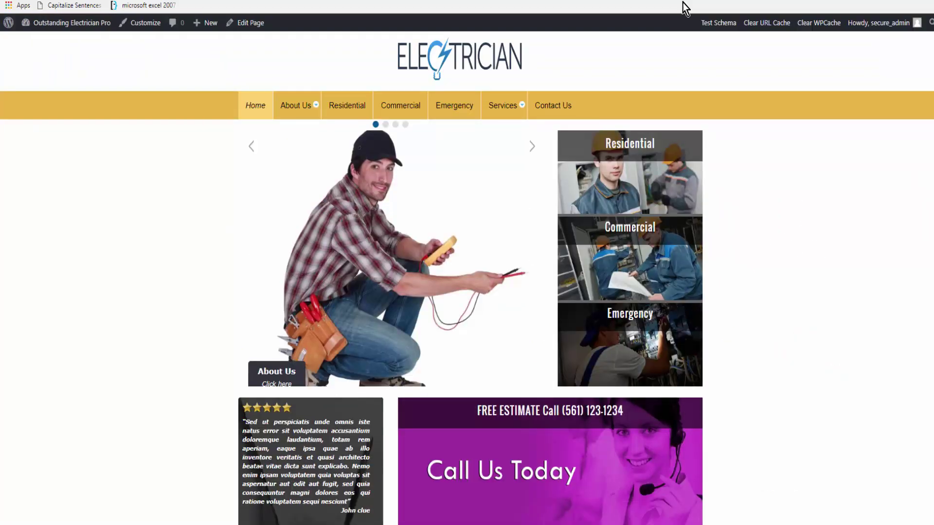
click(826, 1)
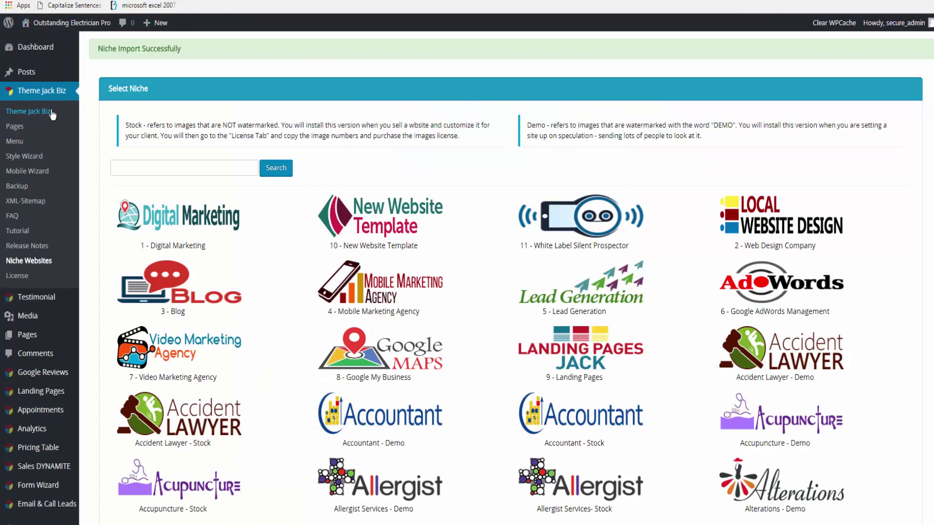
click(36, 112)
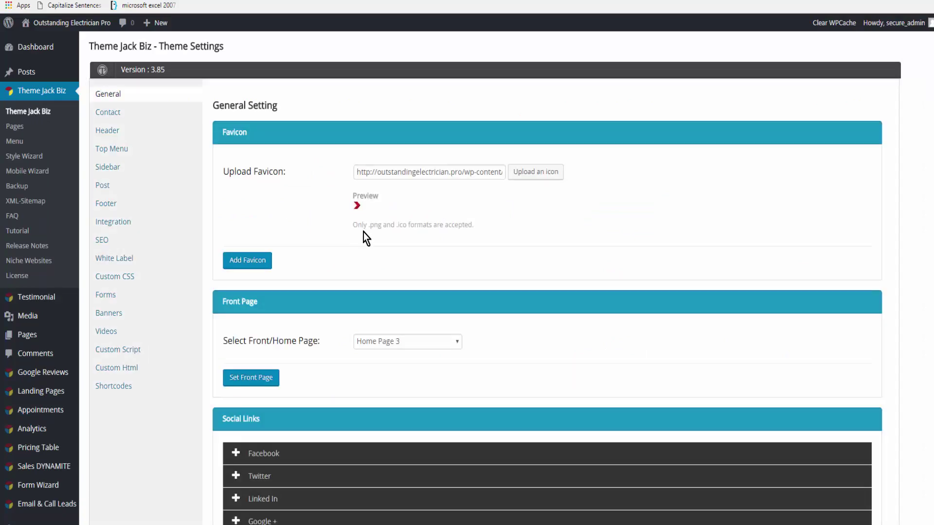
Step: Set Home Page 3 as the front page and reload the live site to view it
click(457, 341)
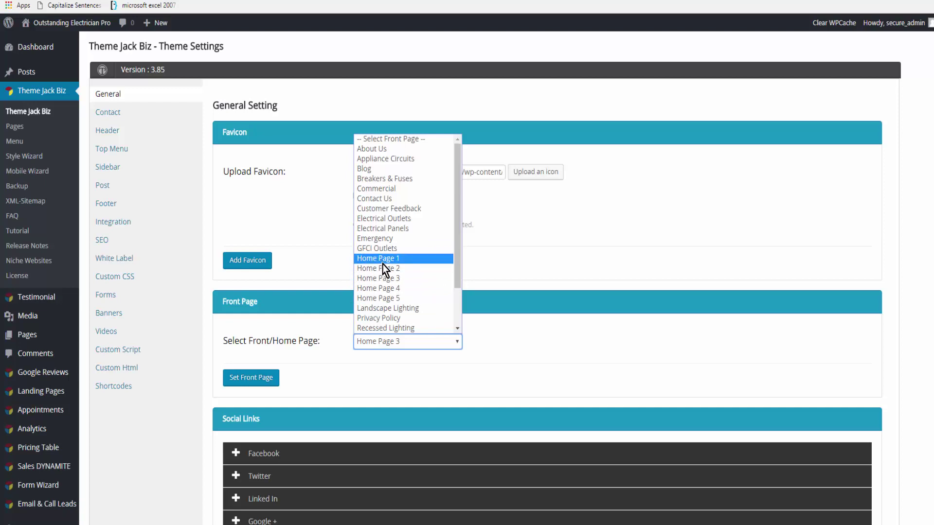
click(433, 276)
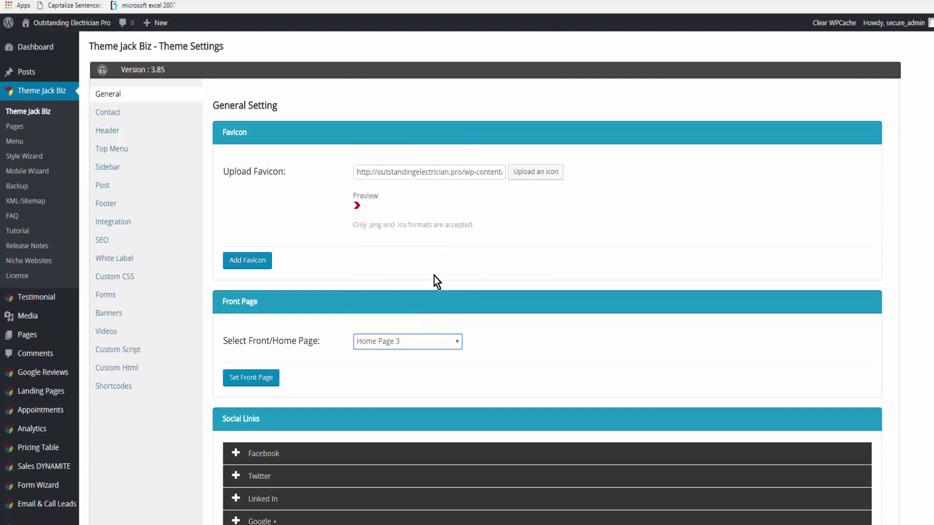
click(245, 381)
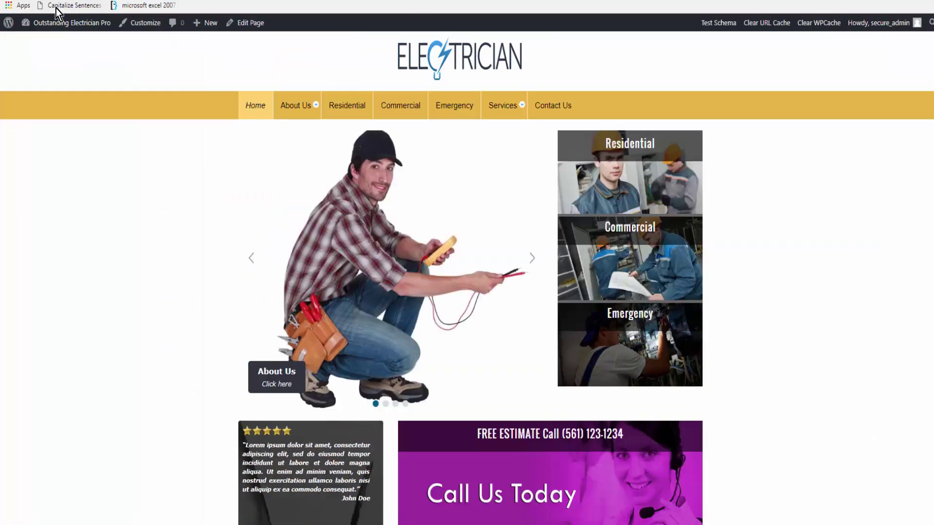
key(F5)
scroll(766, 337, down, 3)
scroll(765, 348, down, 3)
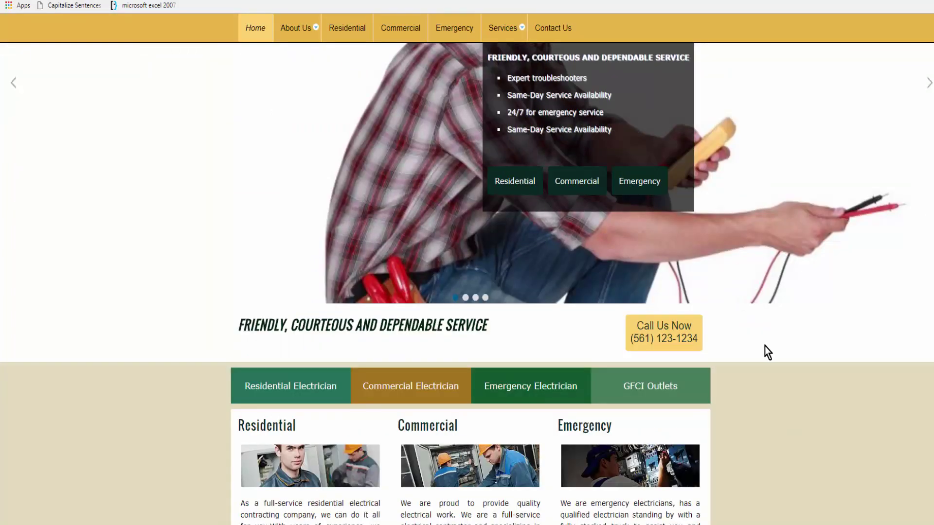
scroll(763, 334, up, 5)
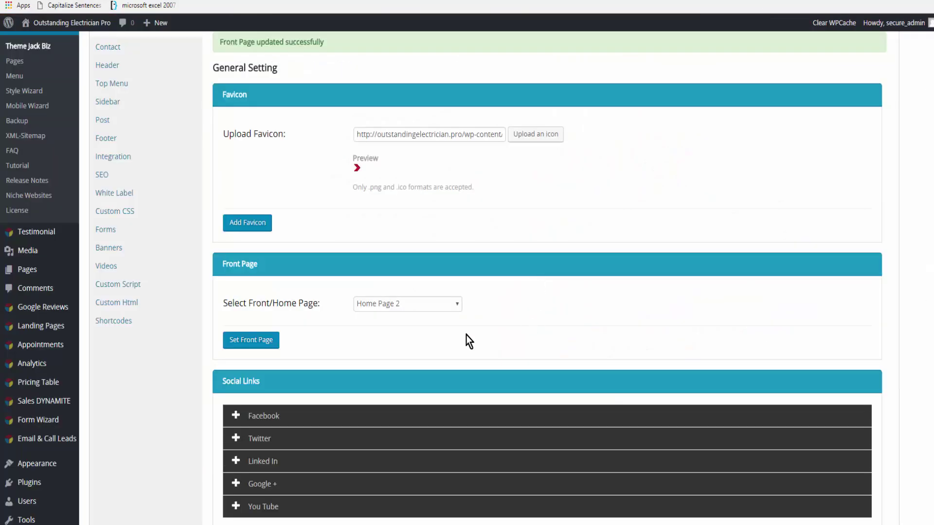
scroll(234, 335, down, 2)
click(236, 305)
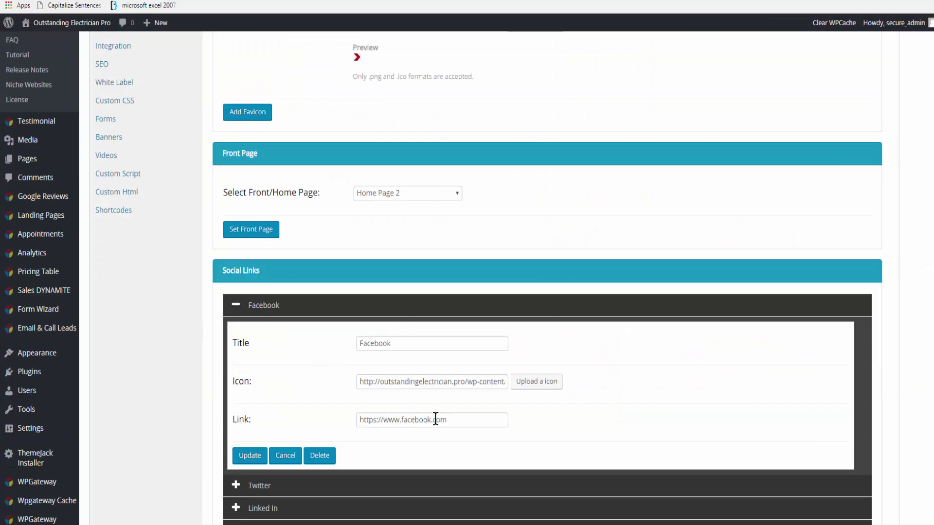
click(450, 420)
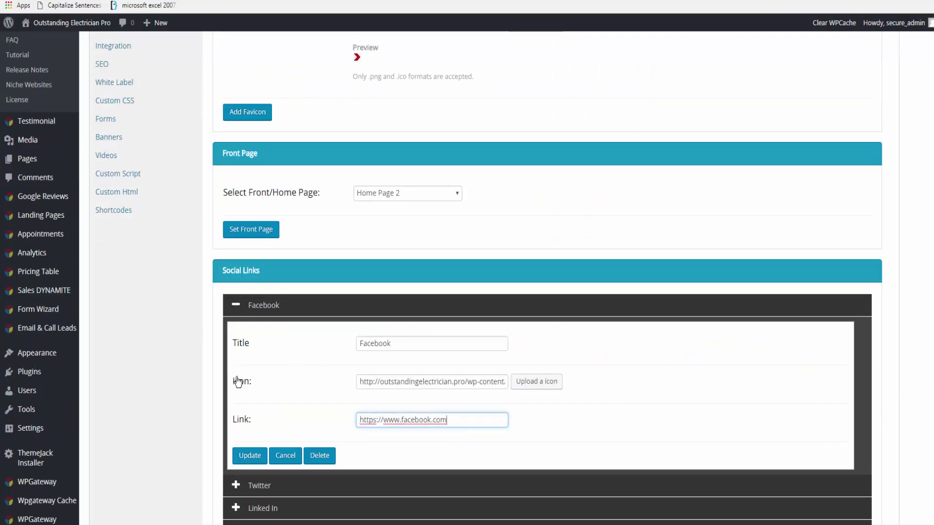
scroll(238, 381, down, 3)
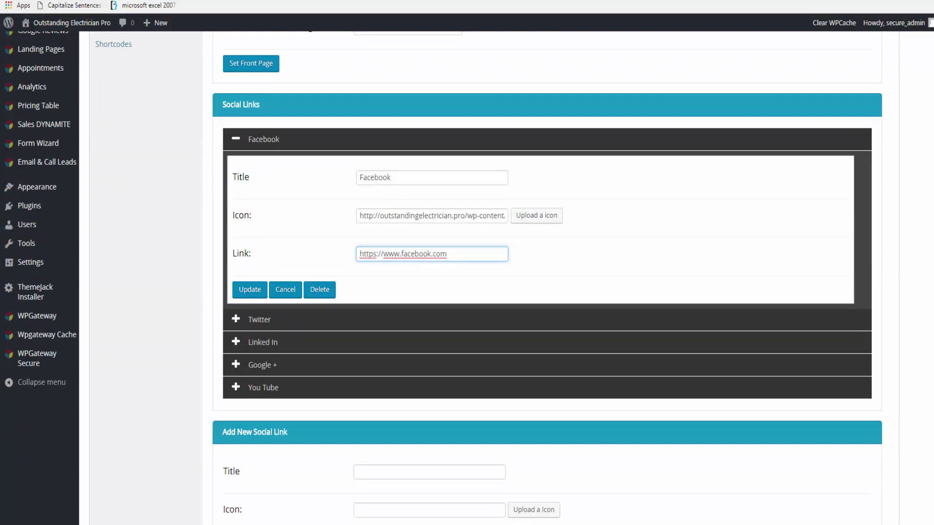
click(731, 7)
click(249, 290)
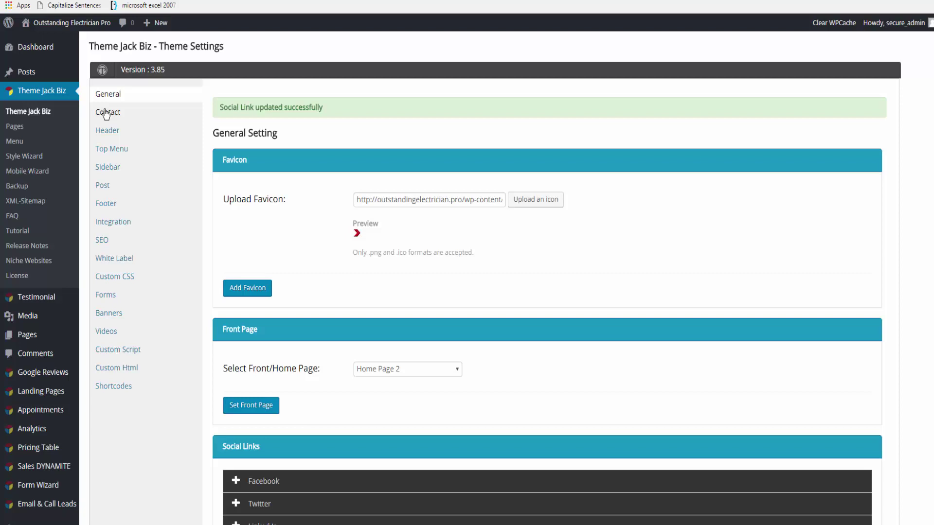
Step: Replace the contact e-mail, phone number and company name with Outstanding Electrician Pro, then save
click(106, 113)
drag(433, 172, 370, 181)
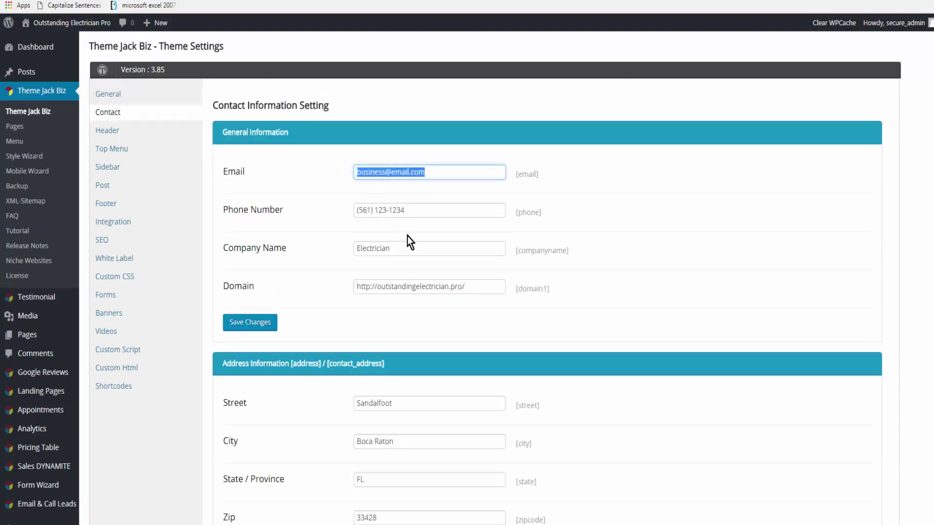
key(ctrl+v)
key(Tab)
text(479.555.1212)
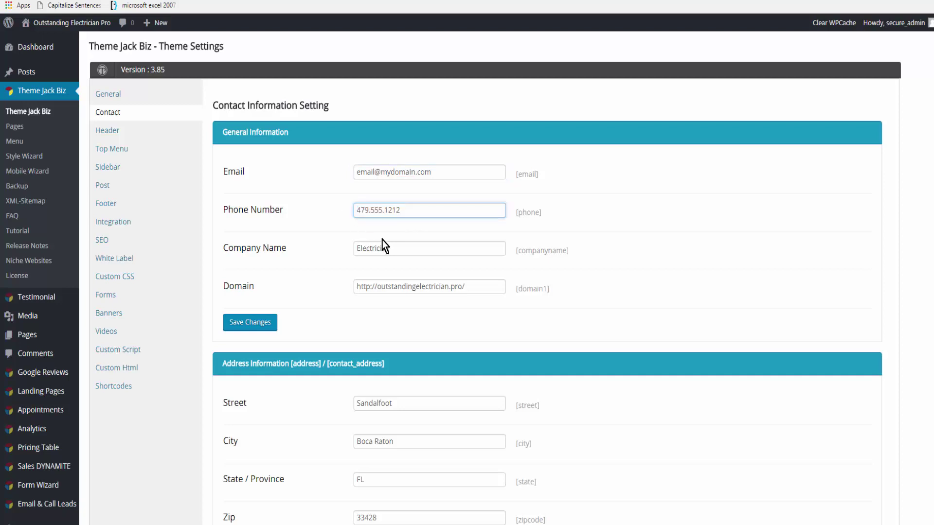
drag(398, 247, 325, 251)
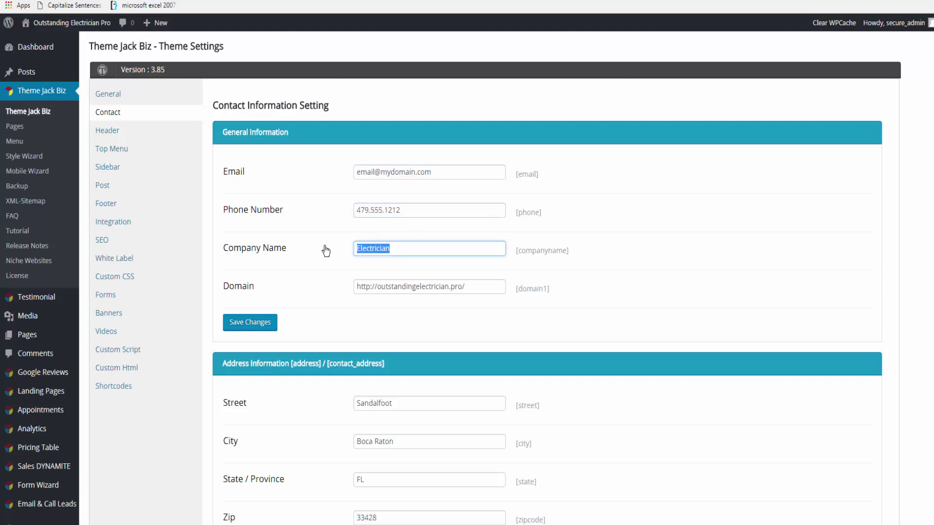
text(Outstanding Electrician Pro)
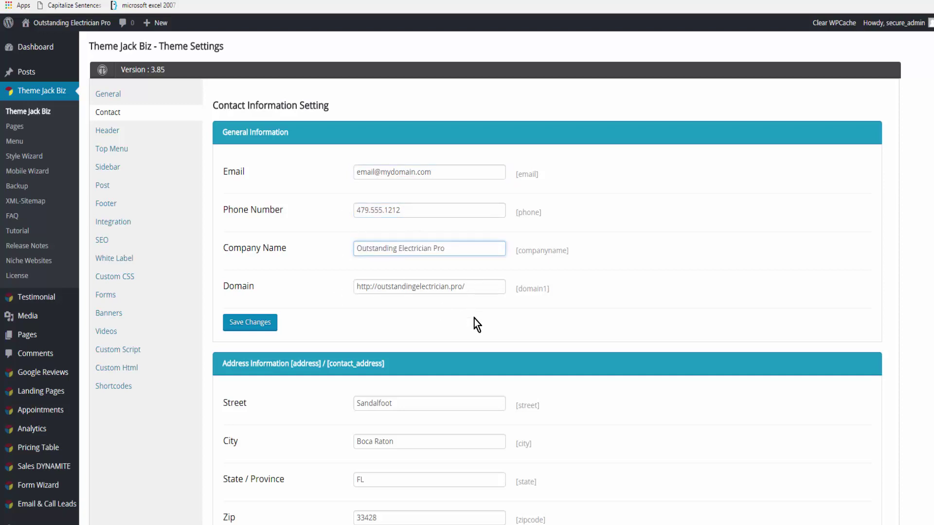
click(247, 325)
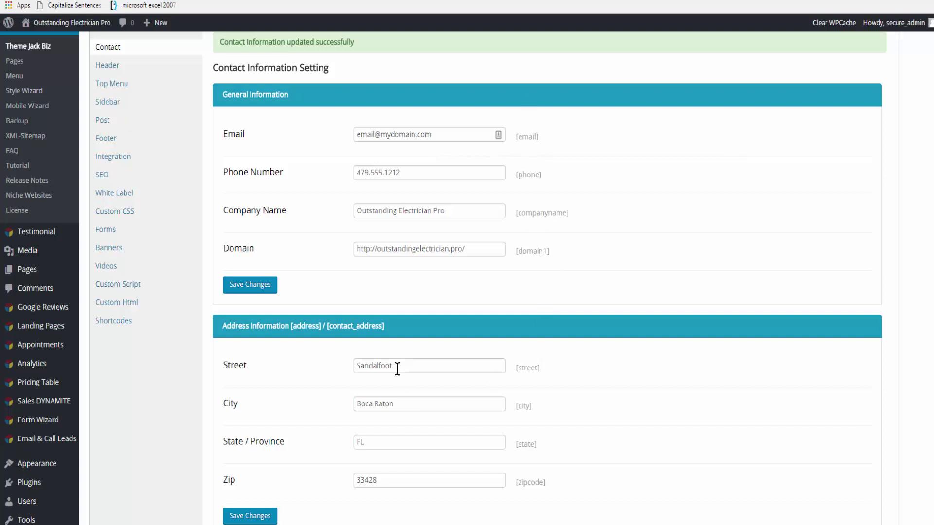
Step: Enter the new street address, city, state and zip code, then save the address
drag(399, 366, 342, 365)
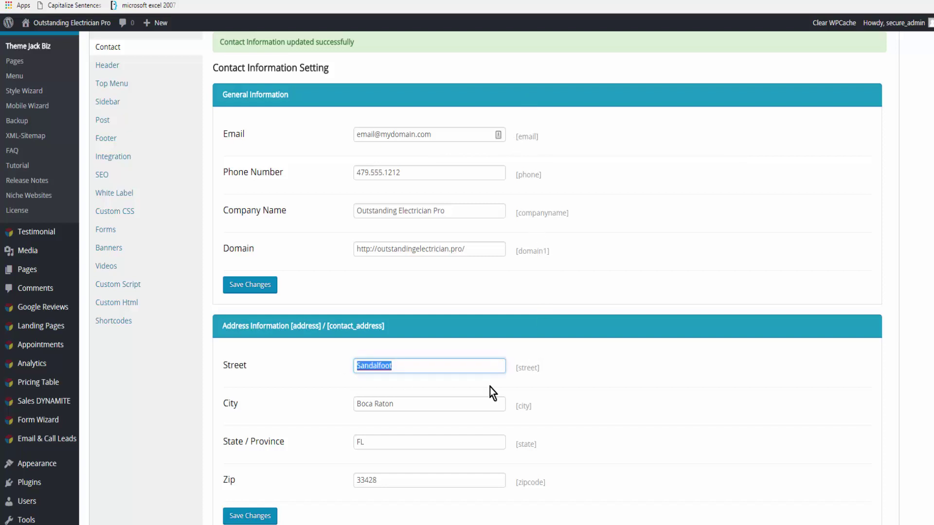
key(Tab)
key(Tab)
key(Tab)
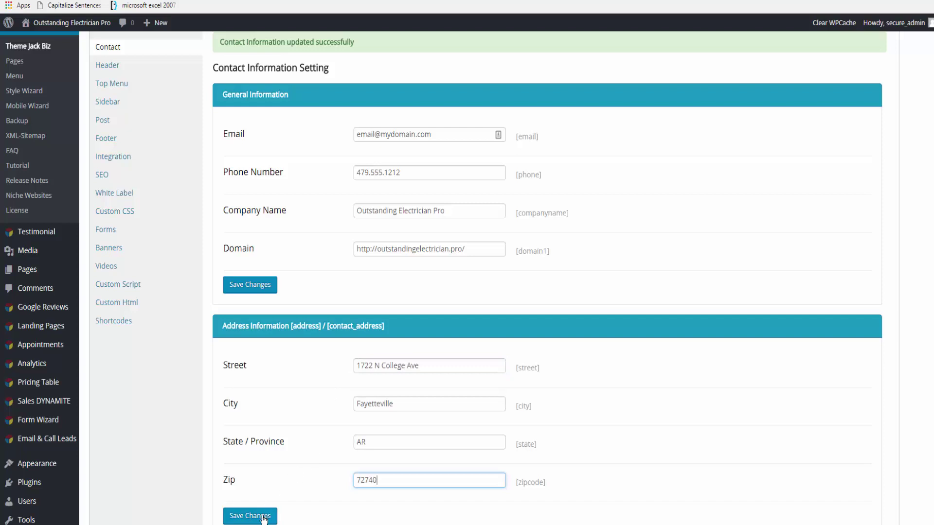
click(262, 517)
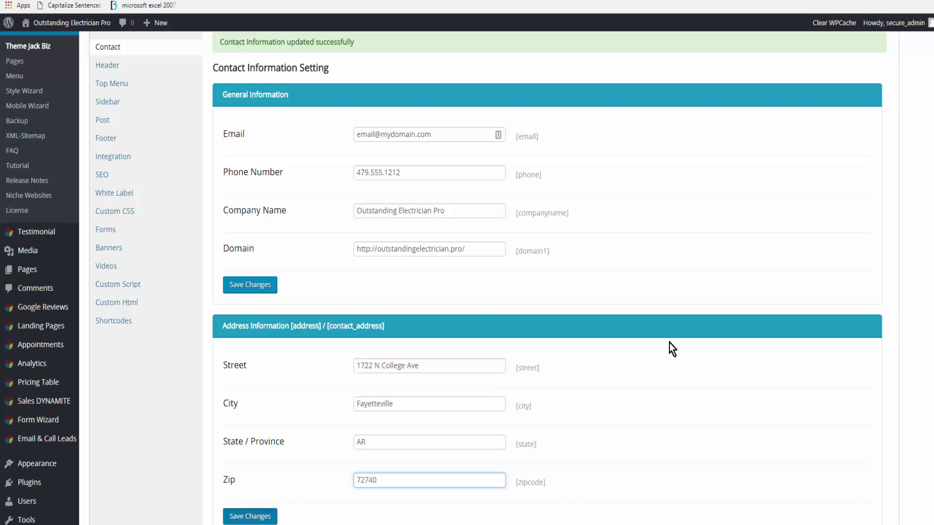
Step: Review the Home Page 2 header's Tag Line "ELECTRICITY... WE WILL NEVER LET YOU DOWN", then save it and the header
click(107, 67)
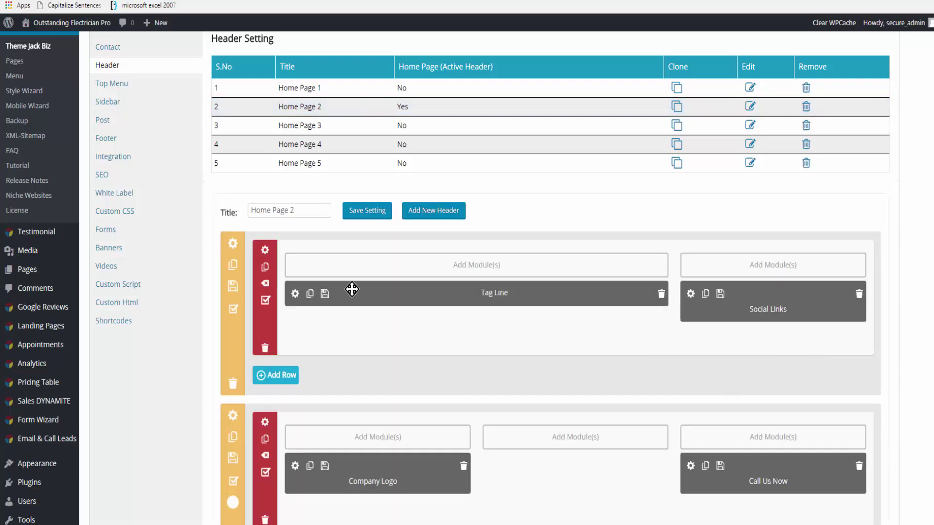
click(295, 293)
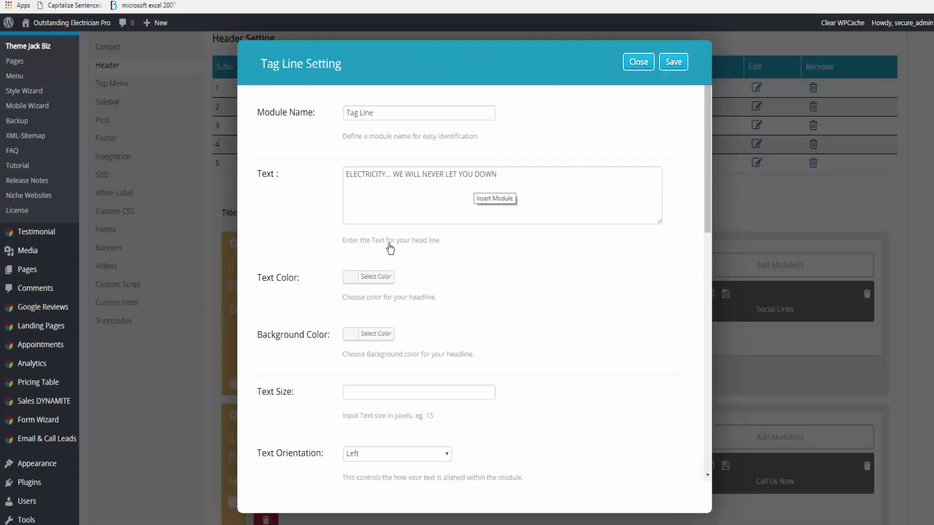
scroll(384, 431, down, 7)
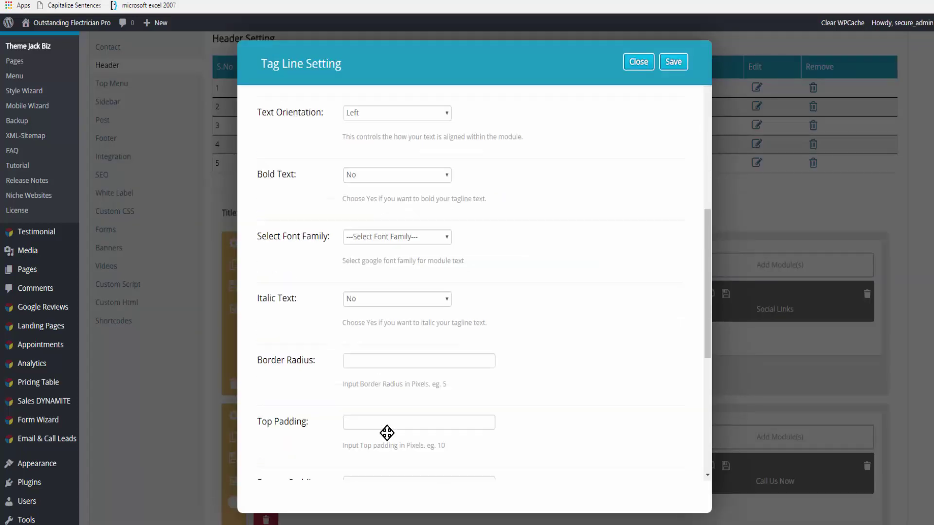
scroll(387, 433, down, 3)
scroll(387, 433, up, 9)
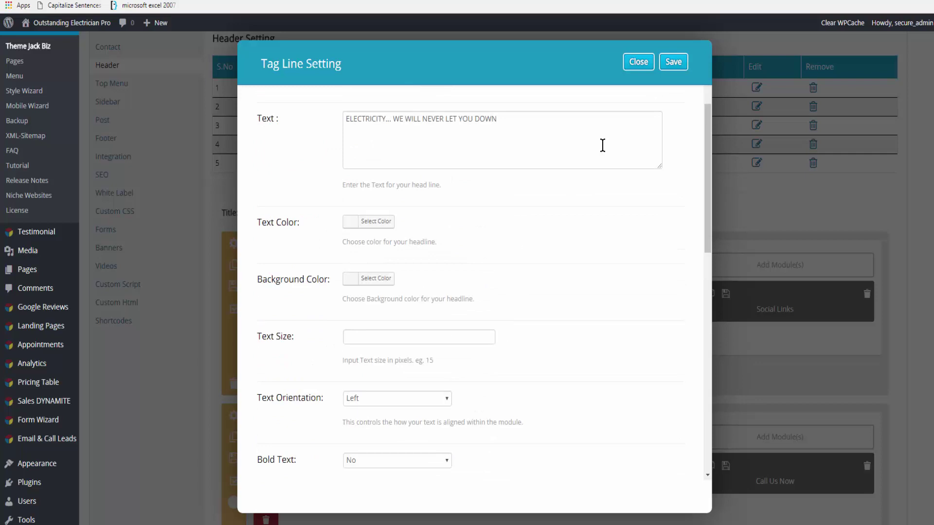
click(673, 62)
scroll(298, 272, down, 3)
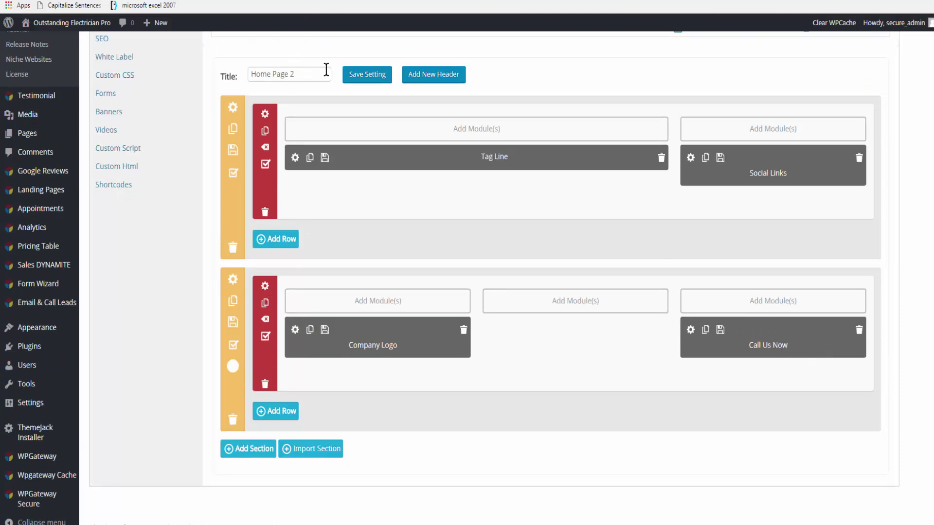
click(368, 78)
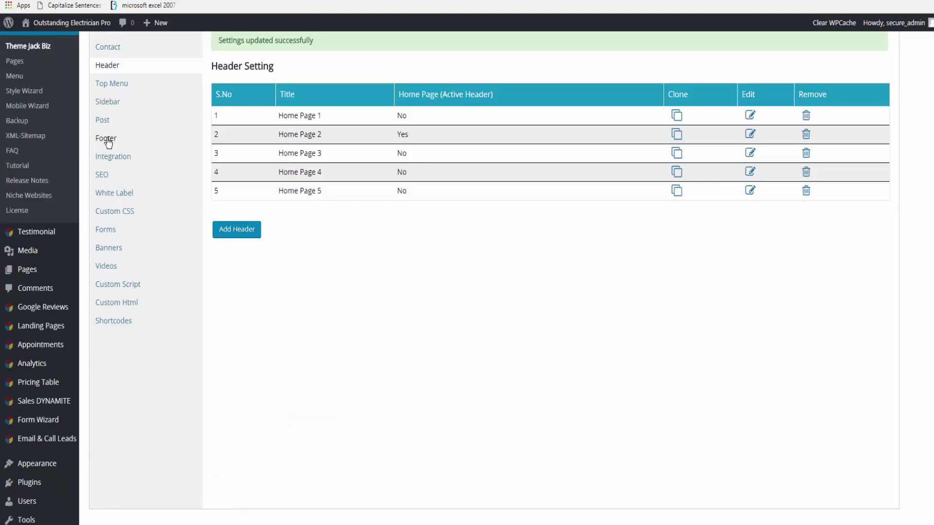
Step: Open the Home Page 2 footer layout and inspect the Why Us module settings
click(107, 139)
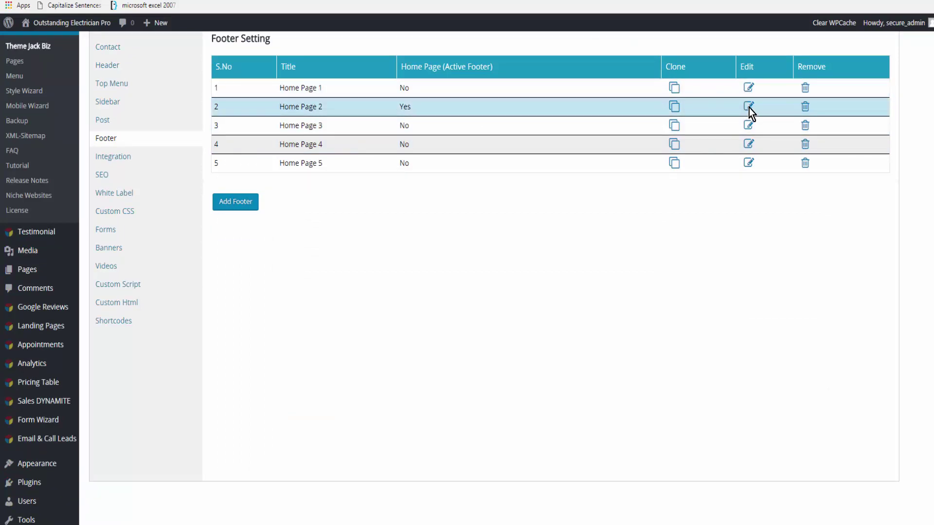
click(749, 107)
scroll(680, 263, down, 2)
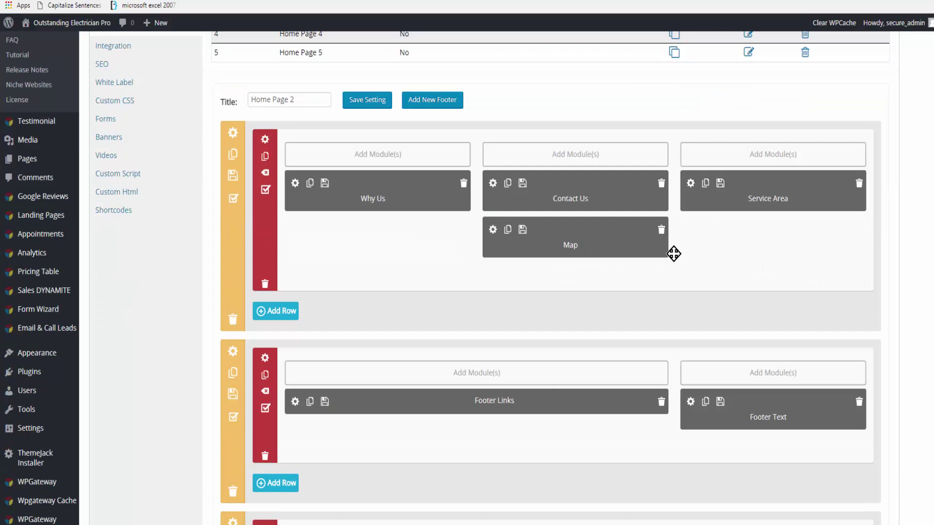
click(295, 183)
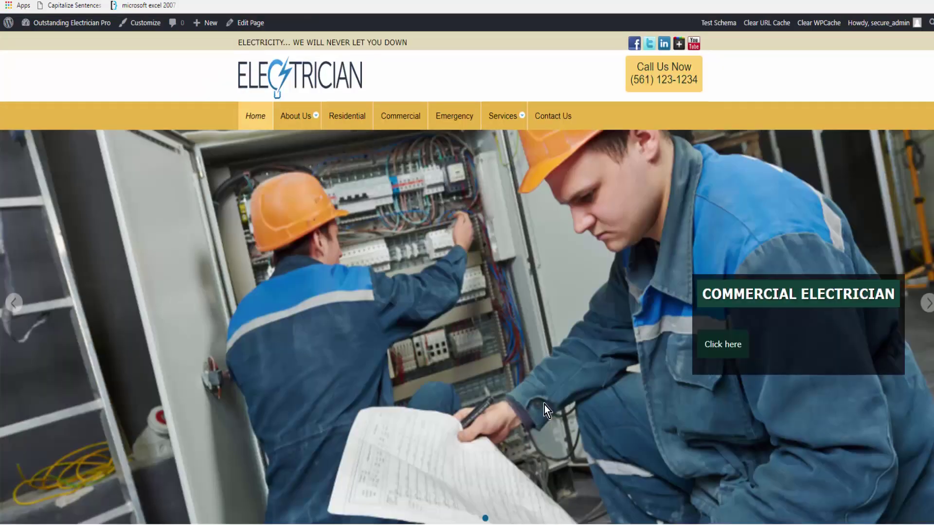
scroll(544, 404, down, 10)
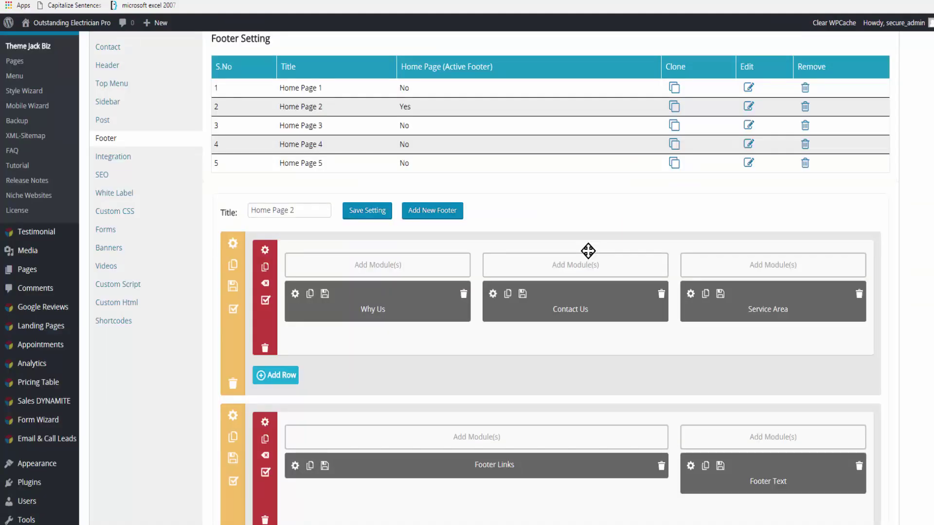
Step: Add a Map module centred on Fayetteville, AR 72703, USA, without the street, and save it
click(585, 267)
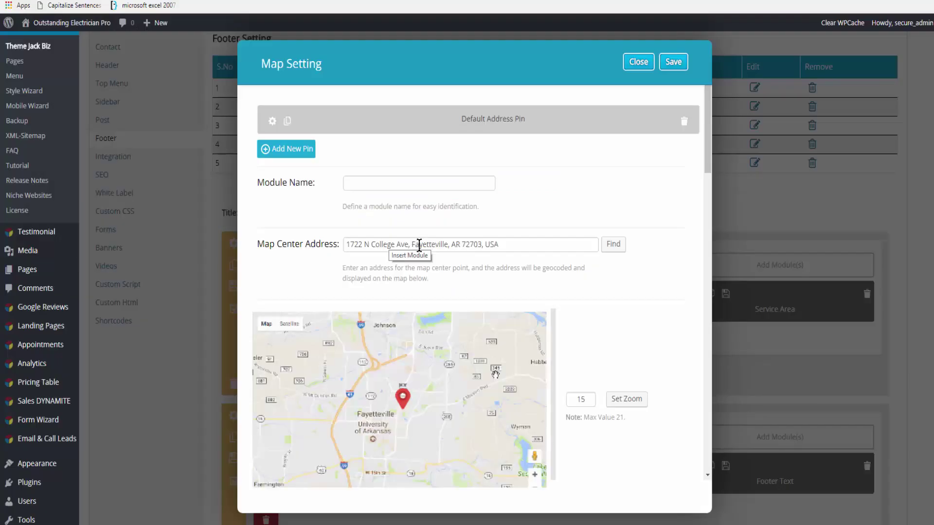
drag(412, 243, 311, 250)
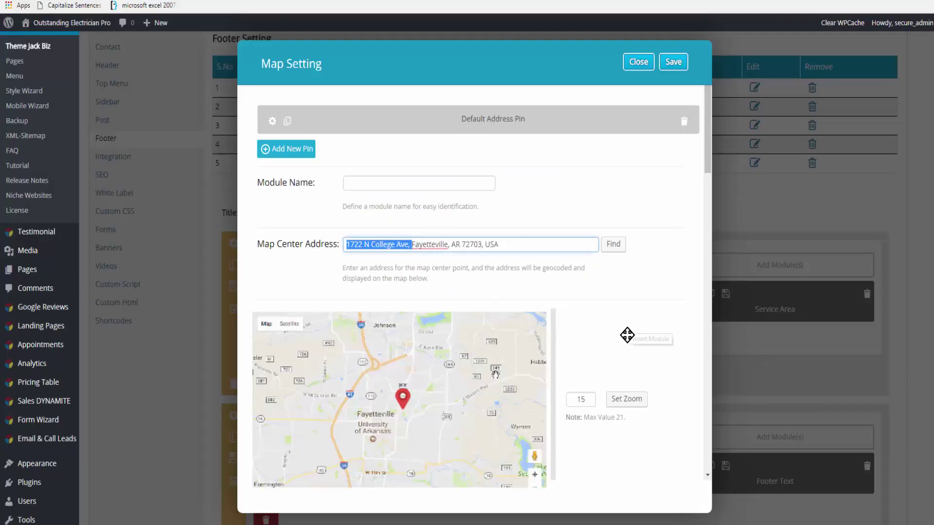
key(BackSpace)
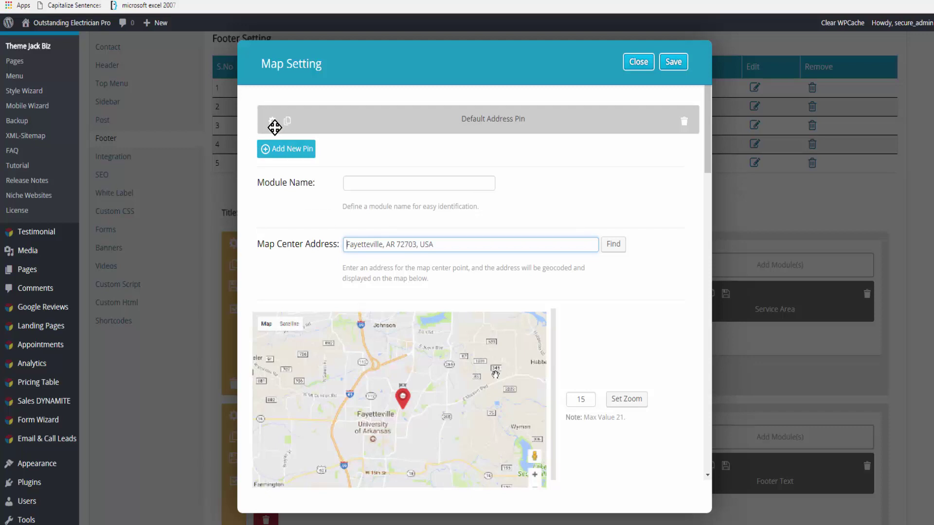
click(272, 121)
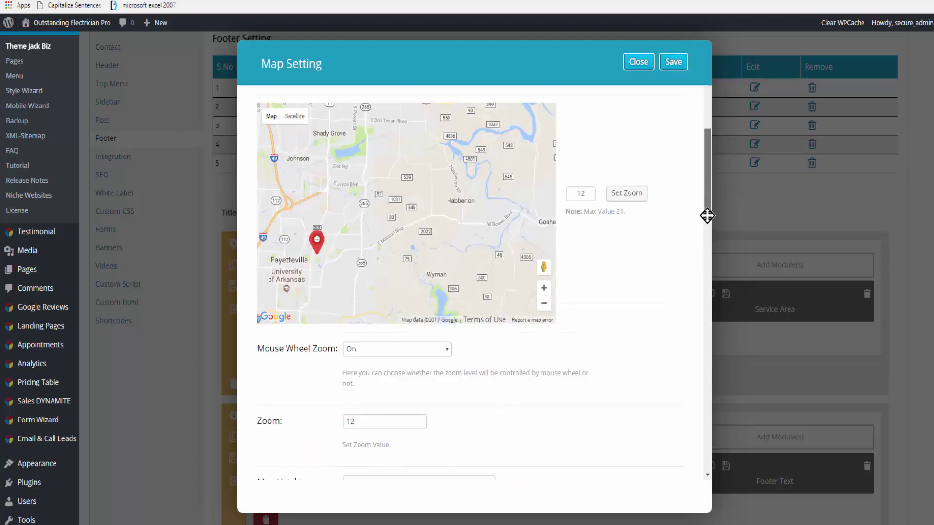
scroll(708, 229, down, 6)
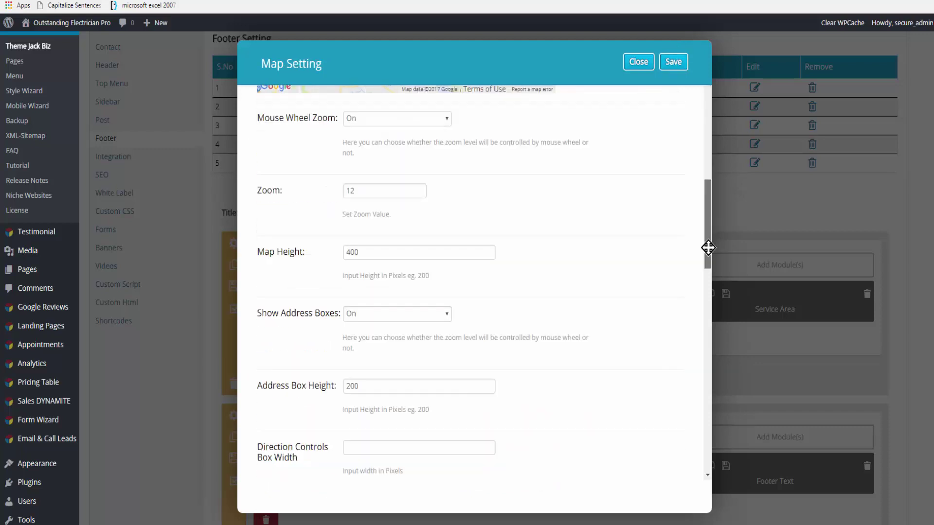
click(673, 62)
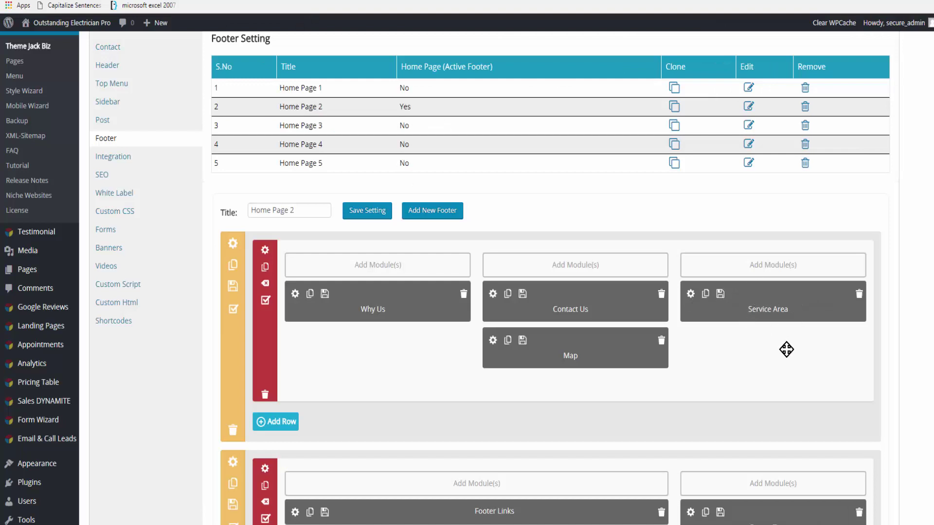
Step: Save the Footer Text module and the Home Page 2 footer layout
scroll(790, 346, down, 2)
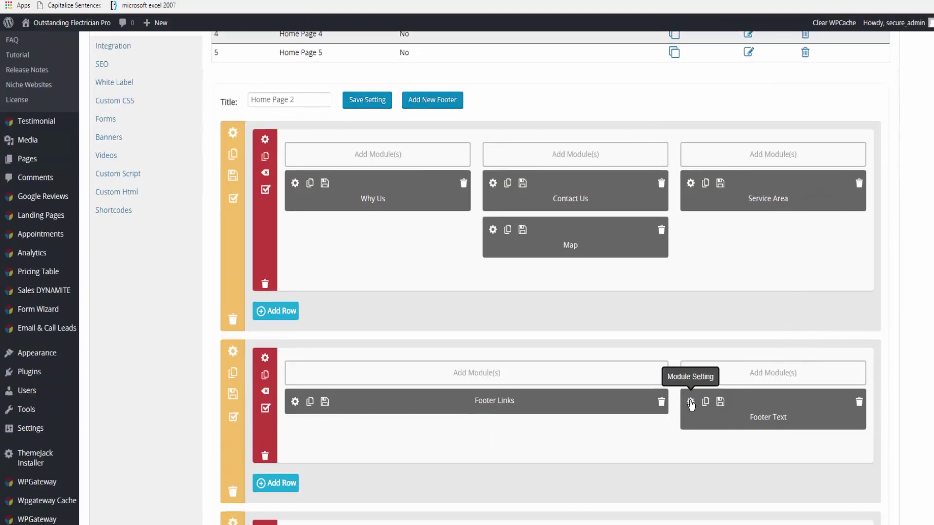
click(690, 403)
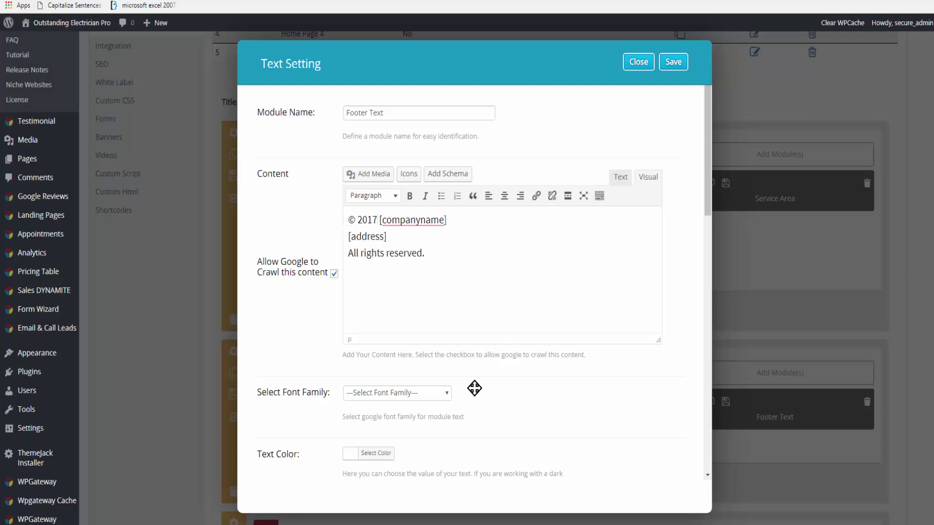
click(676, 67)
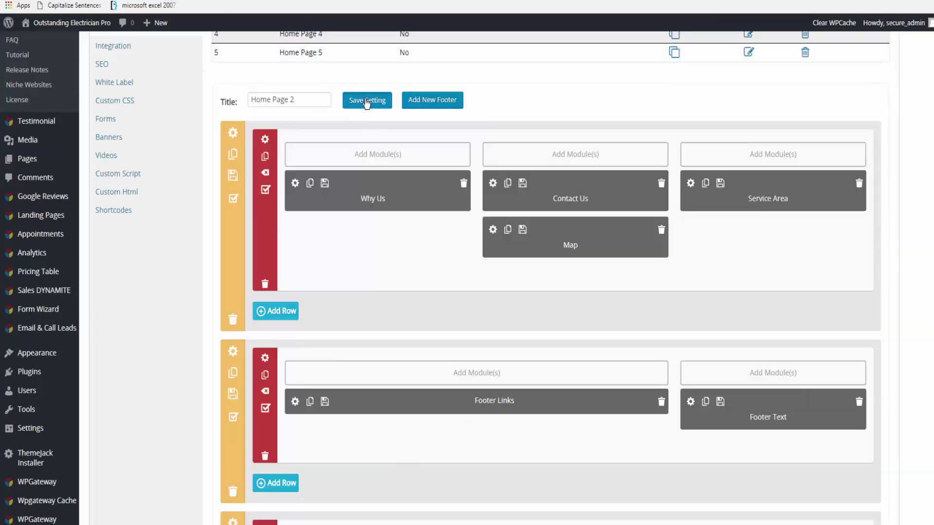
click(366, 102)
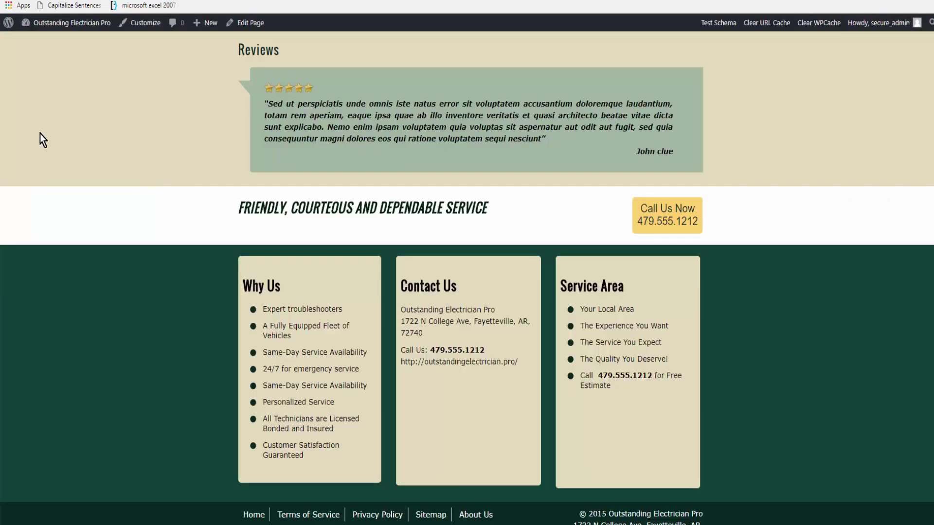
Step: Reload the live site to check the new footer, then set Home Page 5 as the front page
click(38, 3)
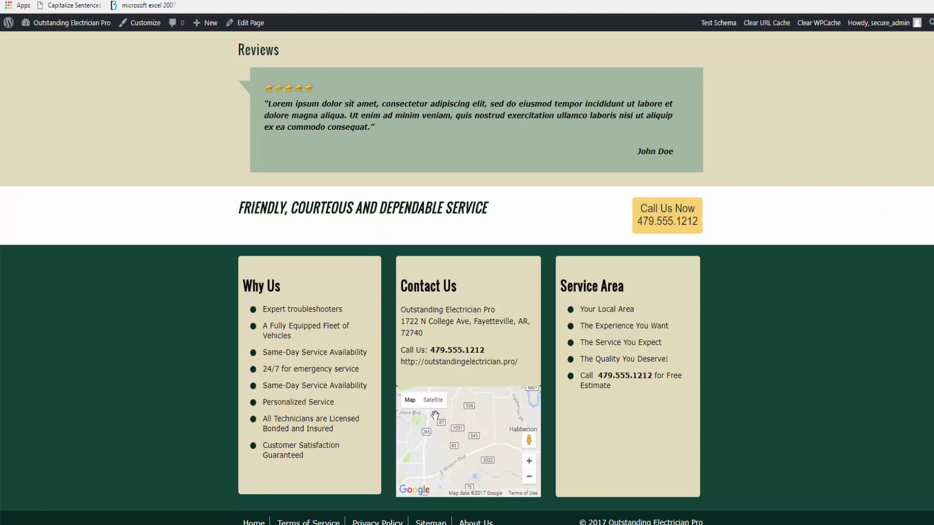
scroll(434, 415, down, 1)
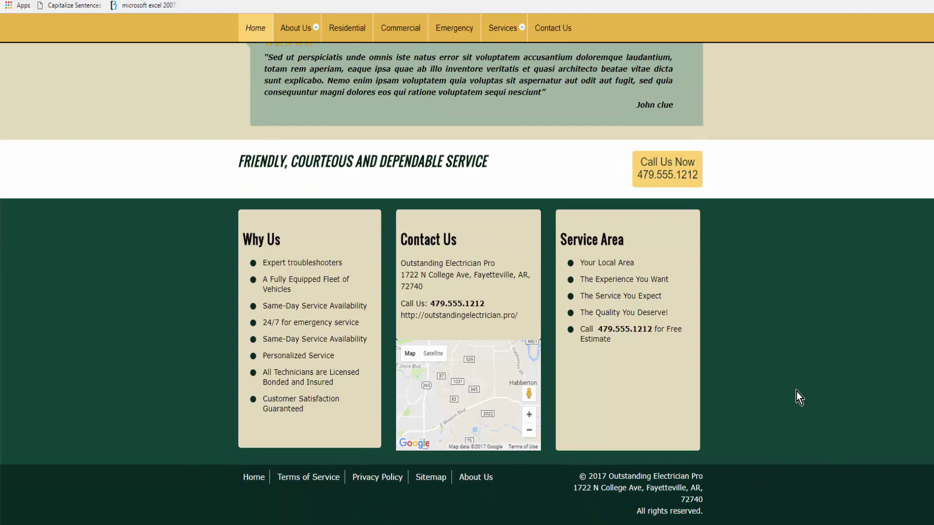
scroll(796, 392, up, 5)
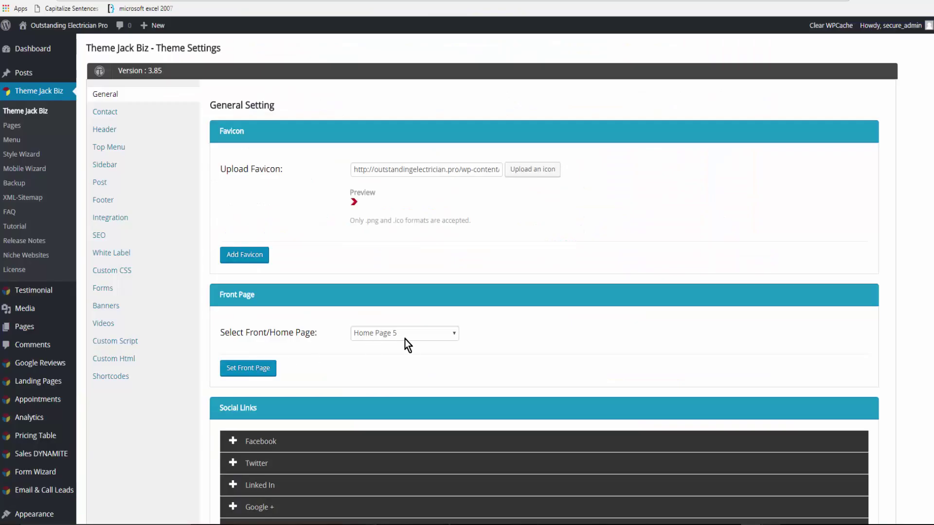
click(454, 334)
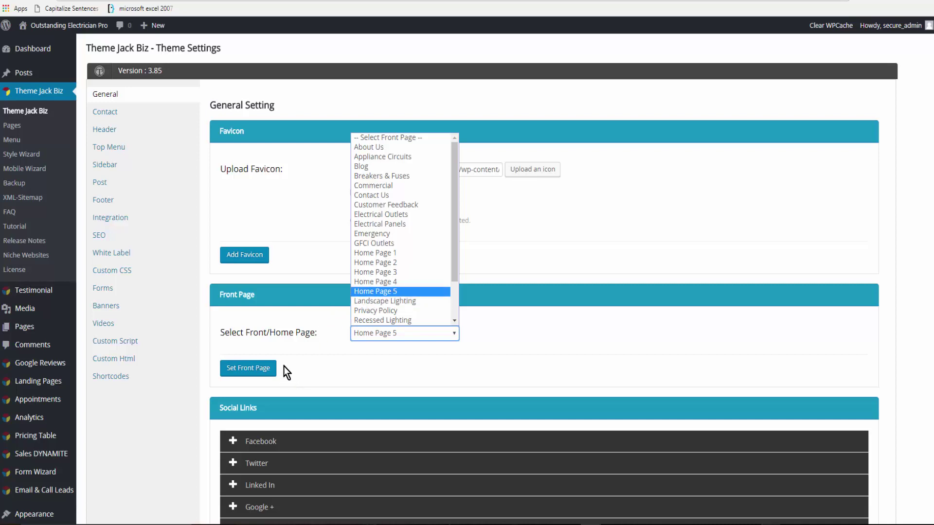
click(267, 369)
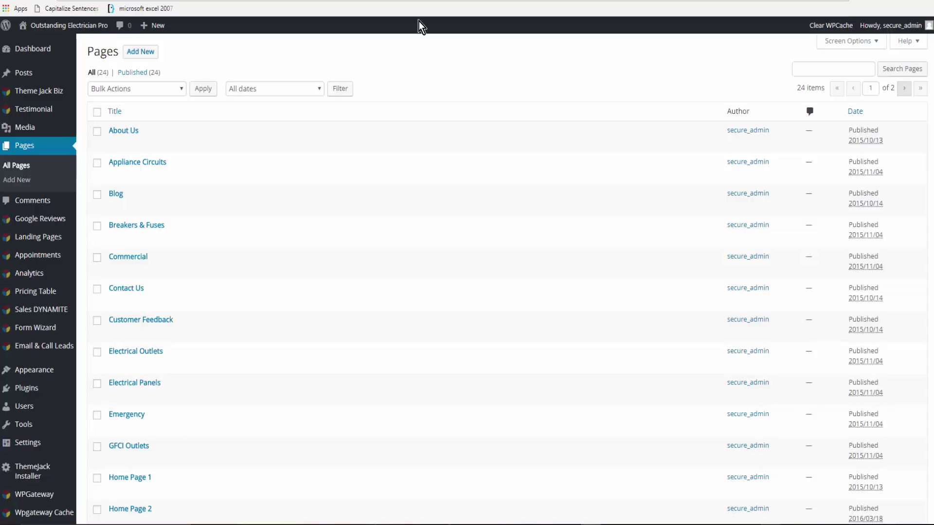
Step: Add an Enterprise Video module named 'enterprise video' to Home Page 5's empty left column, setting its device visibility
scroll(225, 399, down, 3)
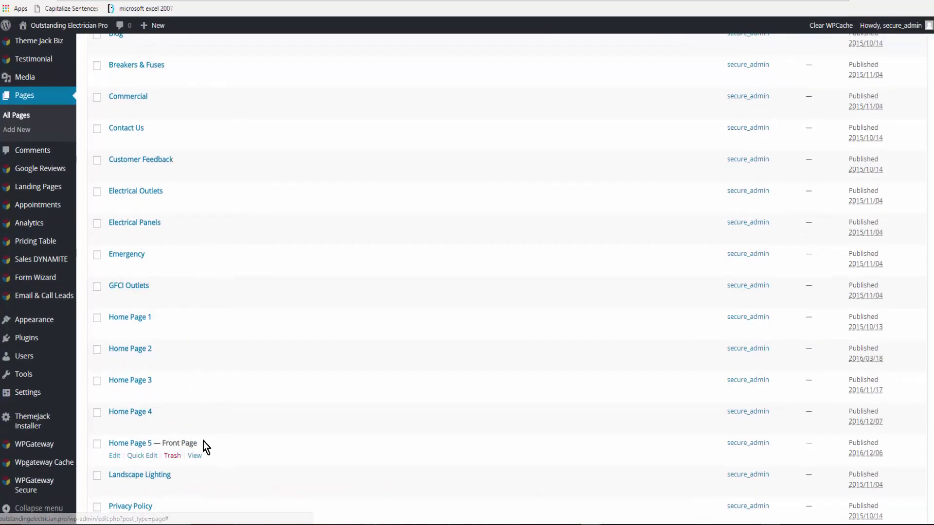
click(114, 458)
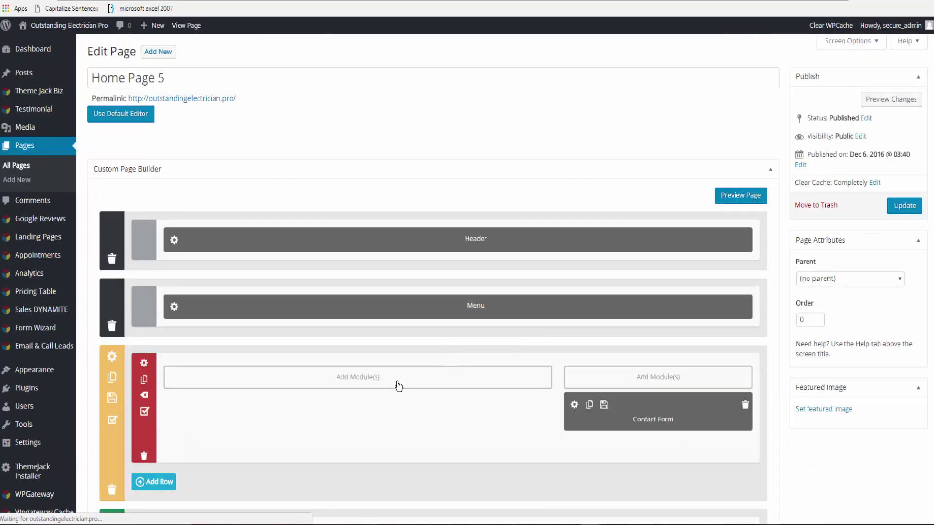
click(369, 379)
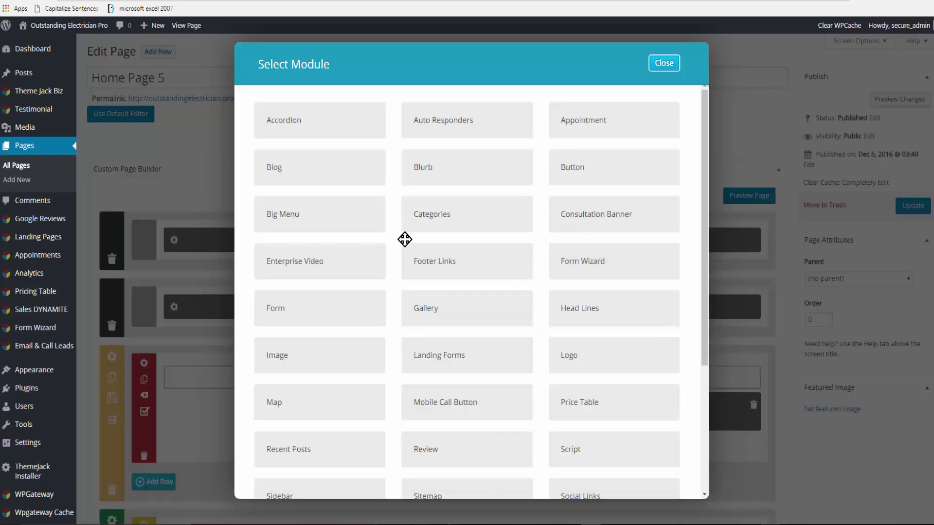
click(295, 263)
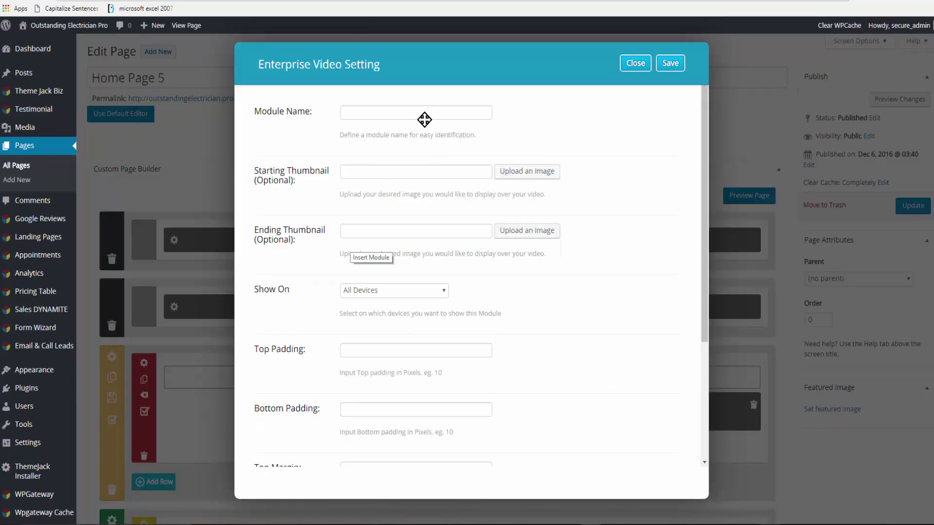
text(enterprise video)
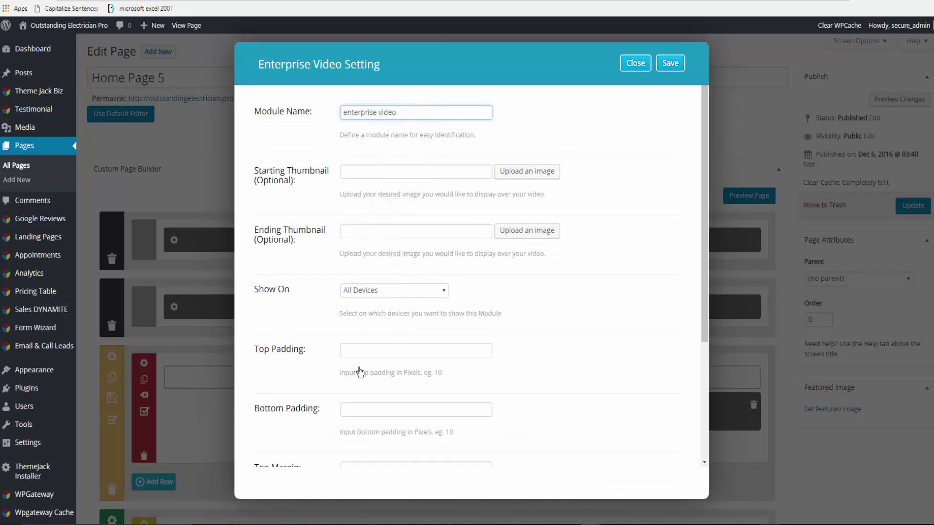
click(442, 290)
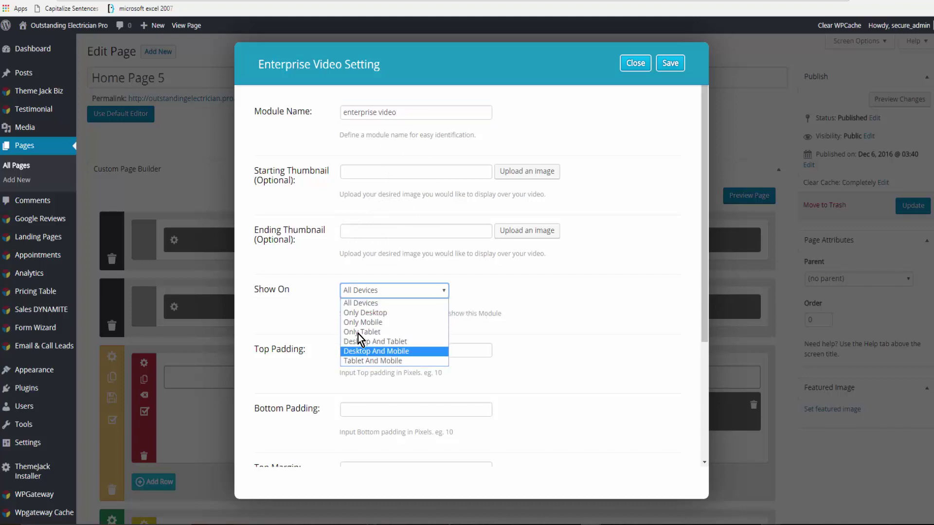
click(635, 63)
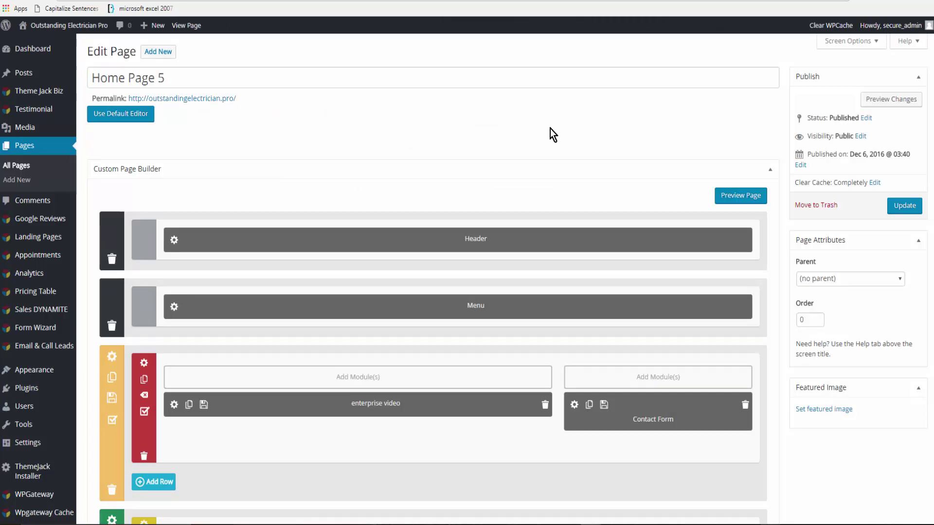
Step: Update Home Page 5, then browse the live Residential page with its services and Call Us Today form
click(905, 207)
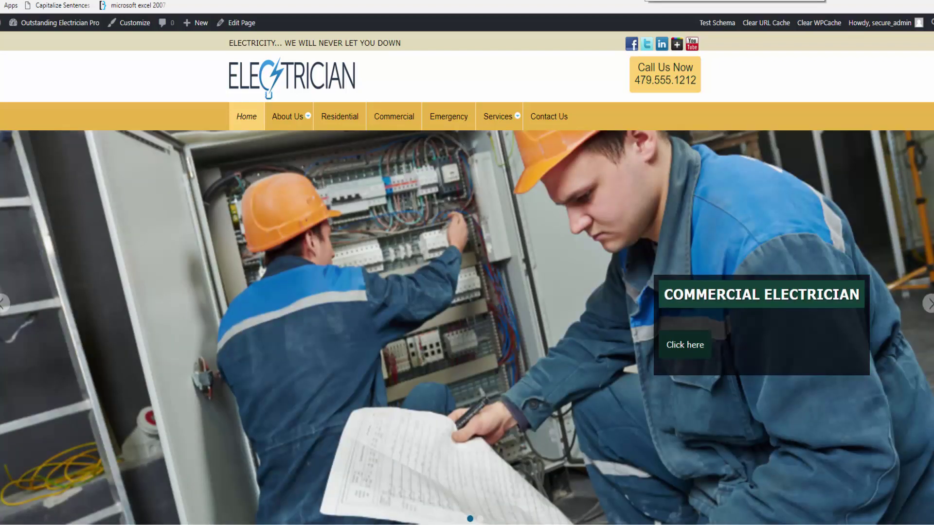
click(340, 117)
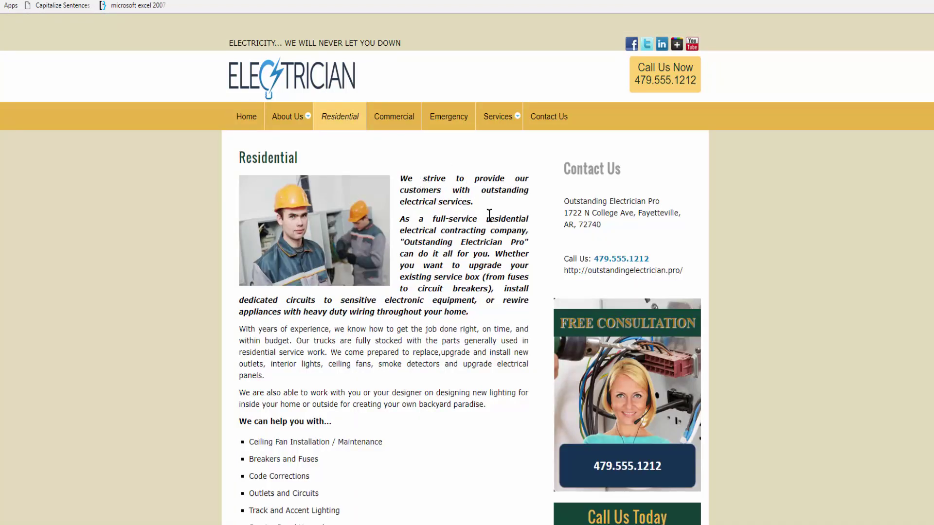
scroll(681, 336, down, 10)
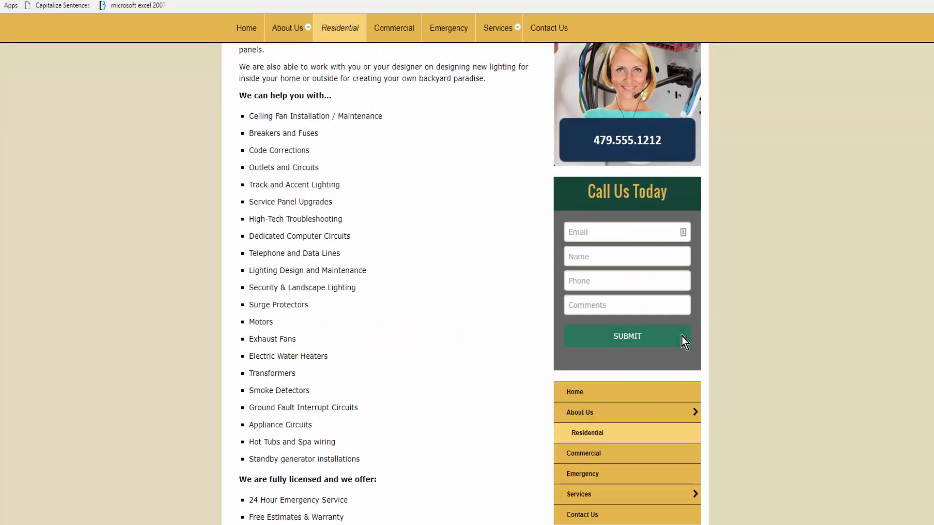
scroll(677, 315, up, 5)
scroll(678, 315, up, 3)
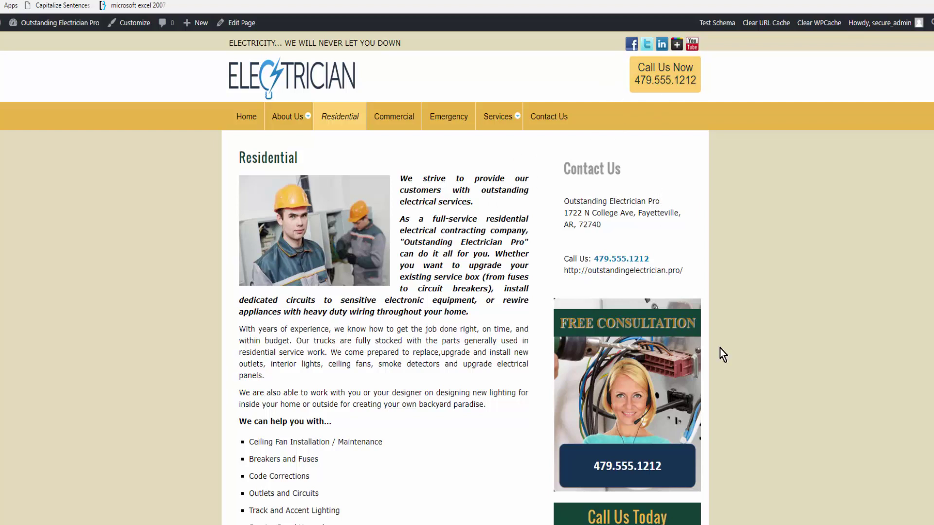
scroll(763, 357, down, 5)
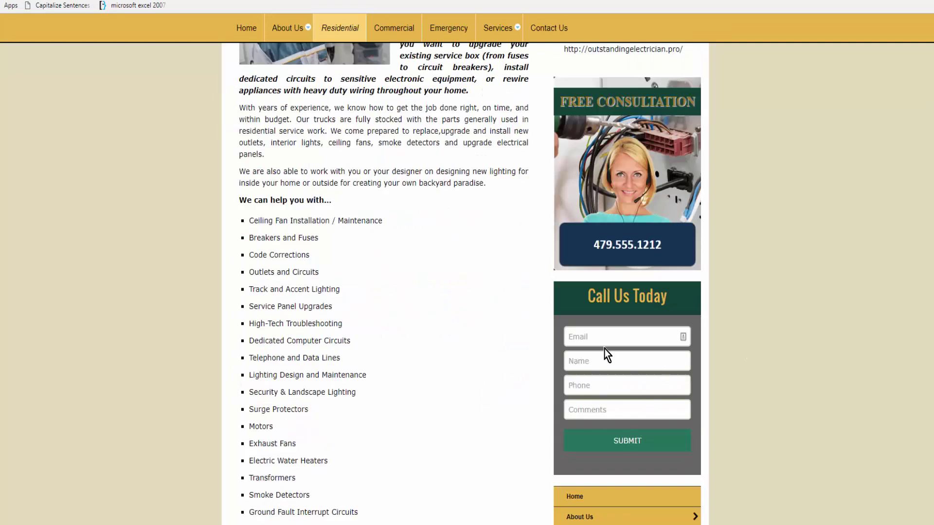